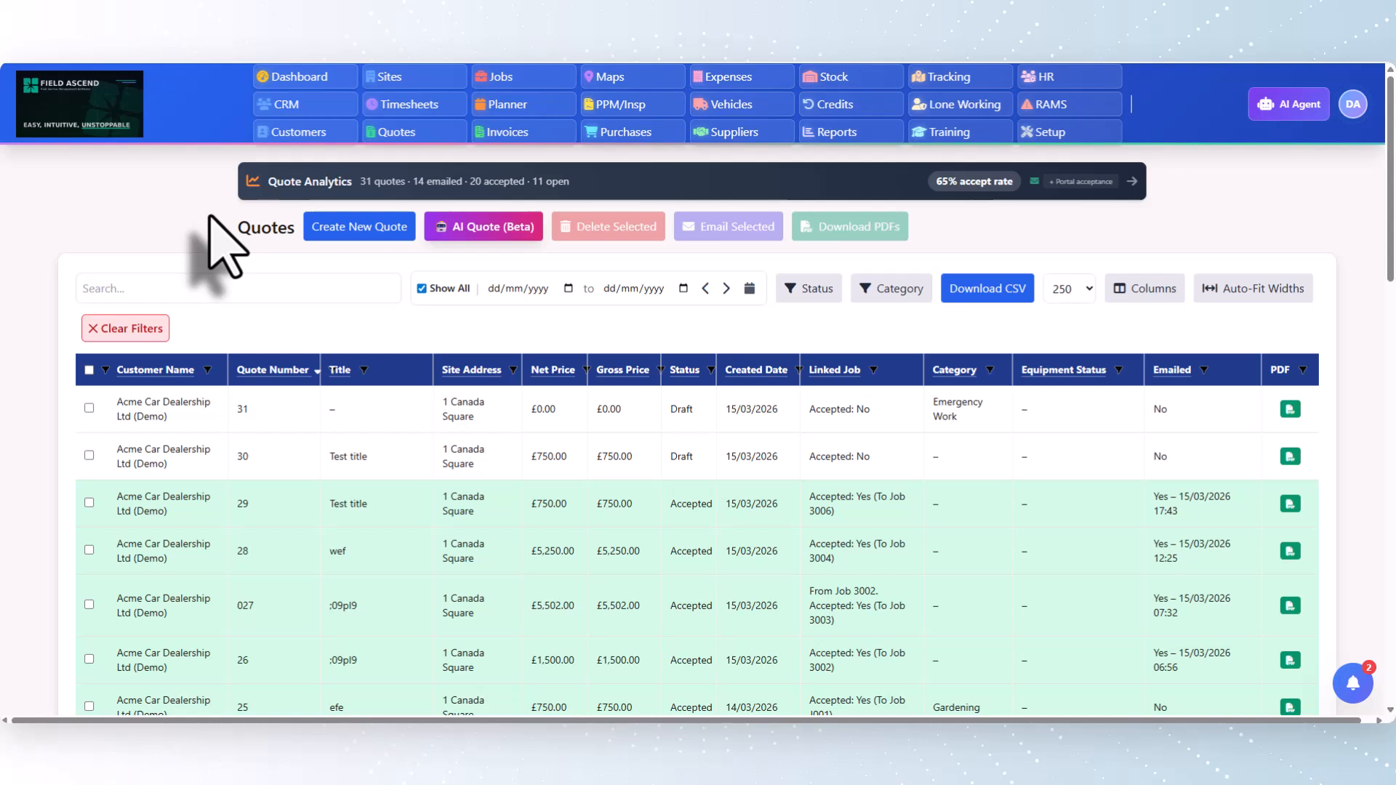
Open the Quote Options settings, expand Email Quote Acceptance and make sure Enable Email Link Acceptance is on
click(1042, 133)
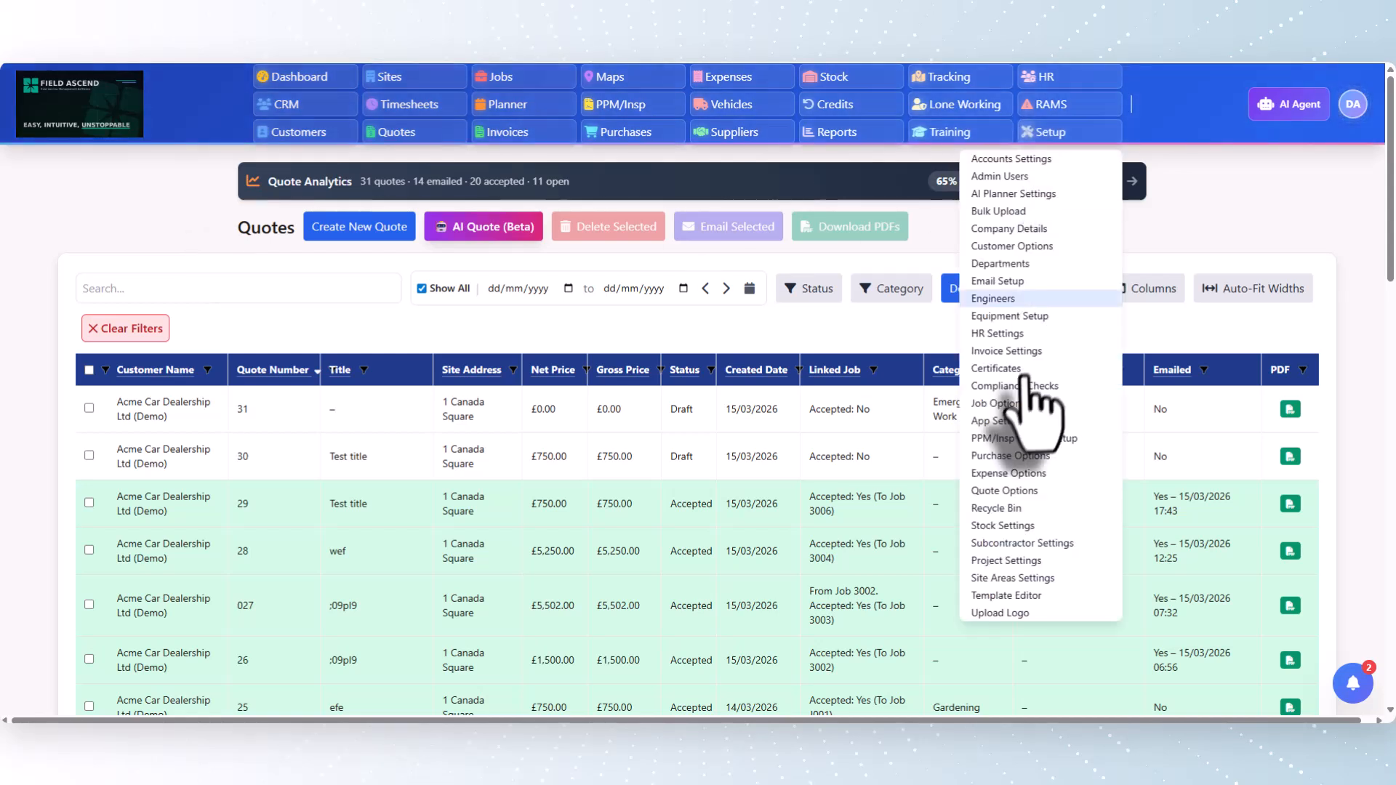
click(1003, 491)
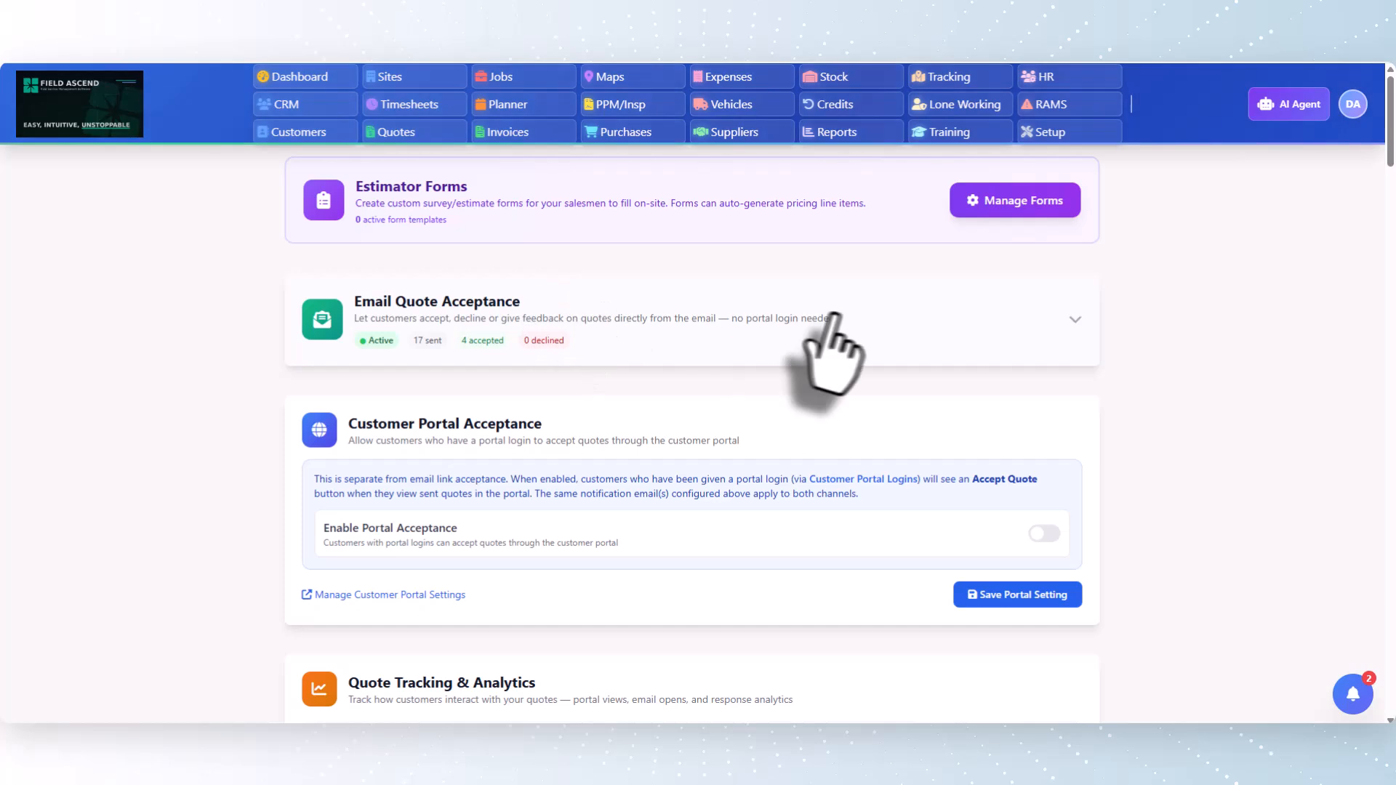
click(862, 316)
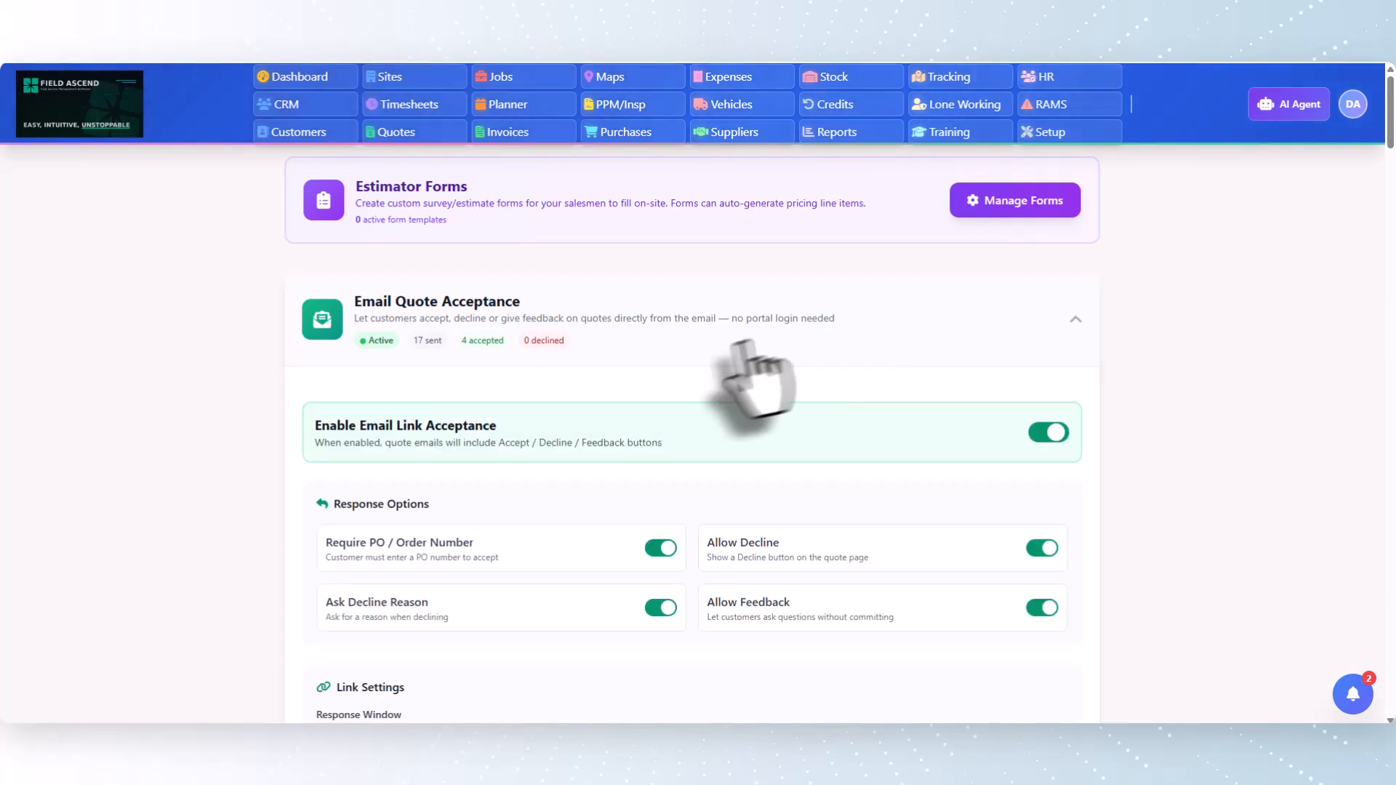
scroll(1005, 347, down, 2)
click(1052, 288)
click(1052, 288)
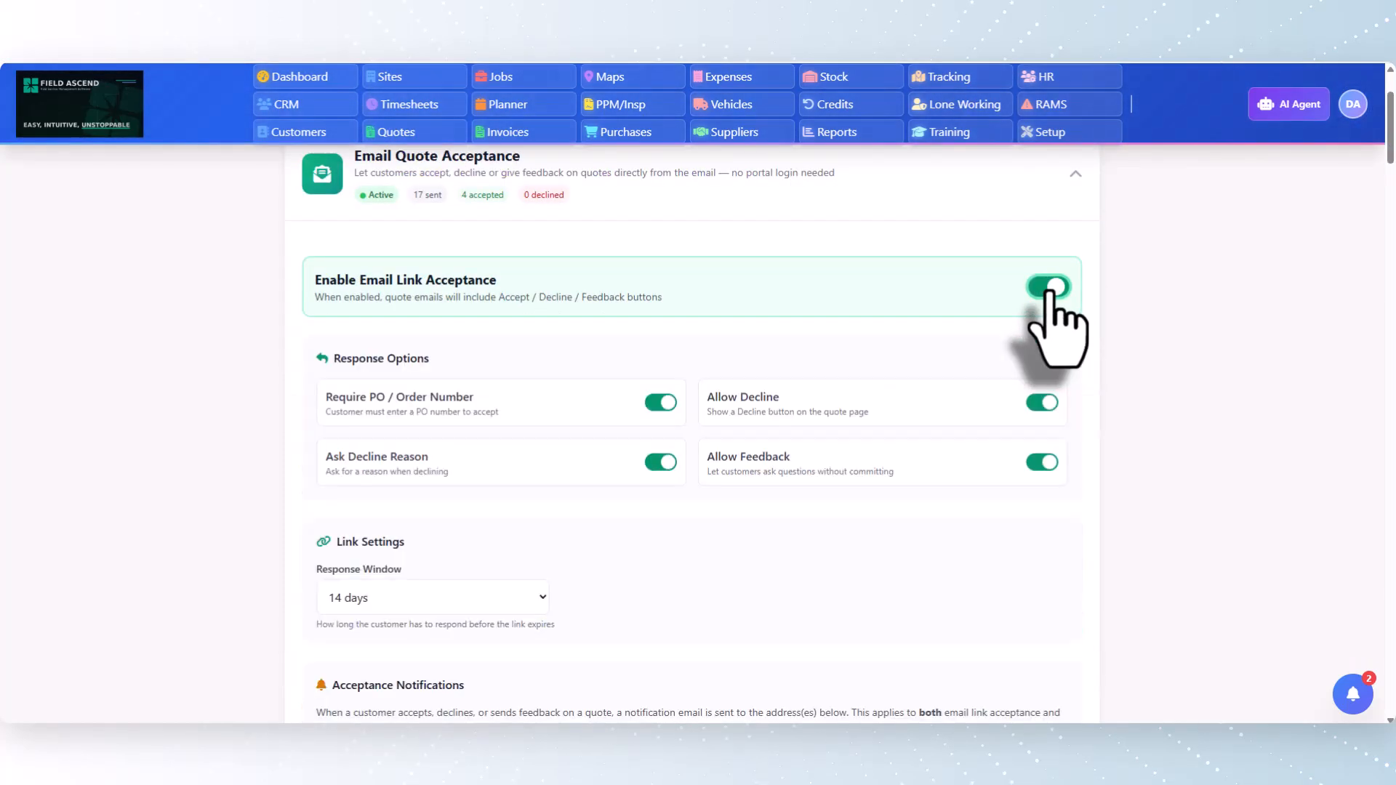
Set the Response Window in the acceptance link settings to 30 days
scroll(495, 327, down, 2)
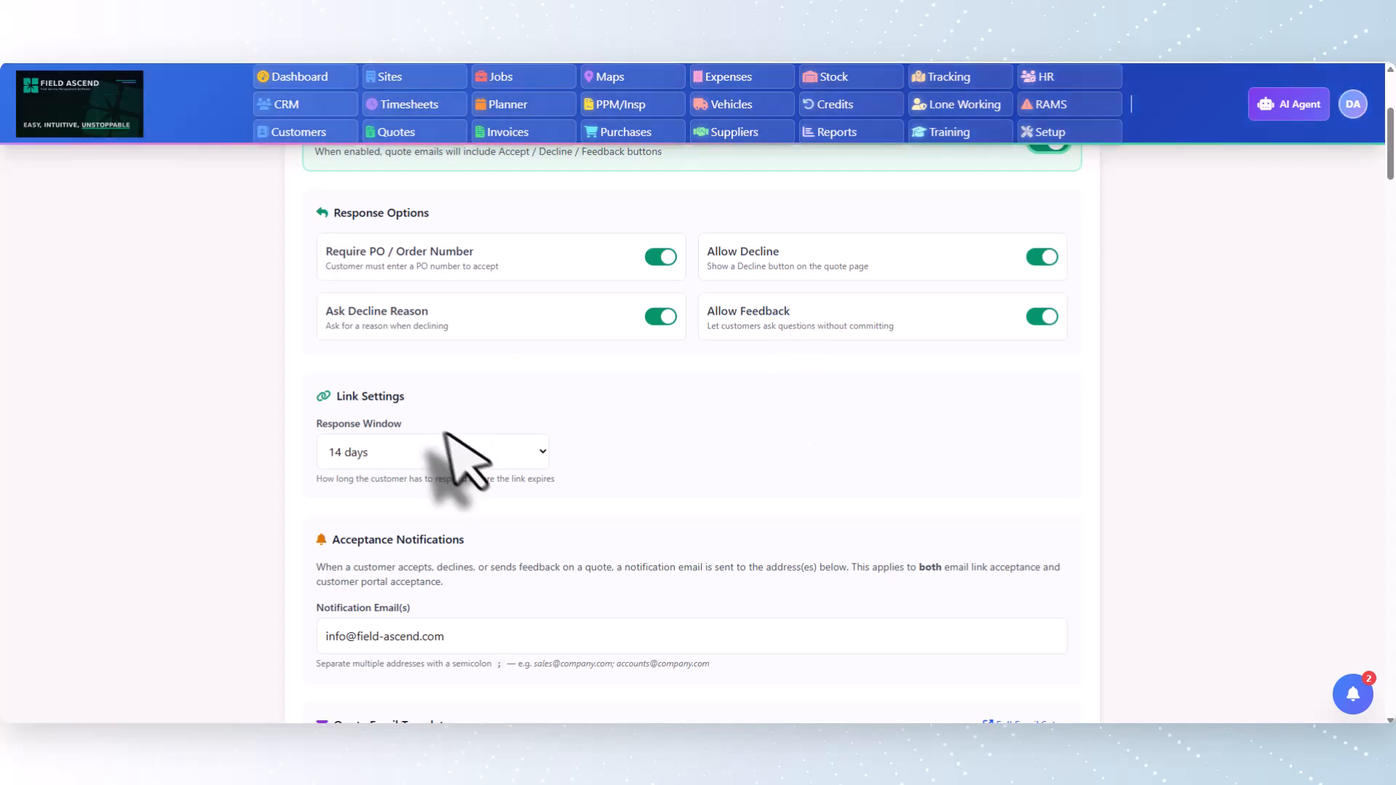
click(524, 449)
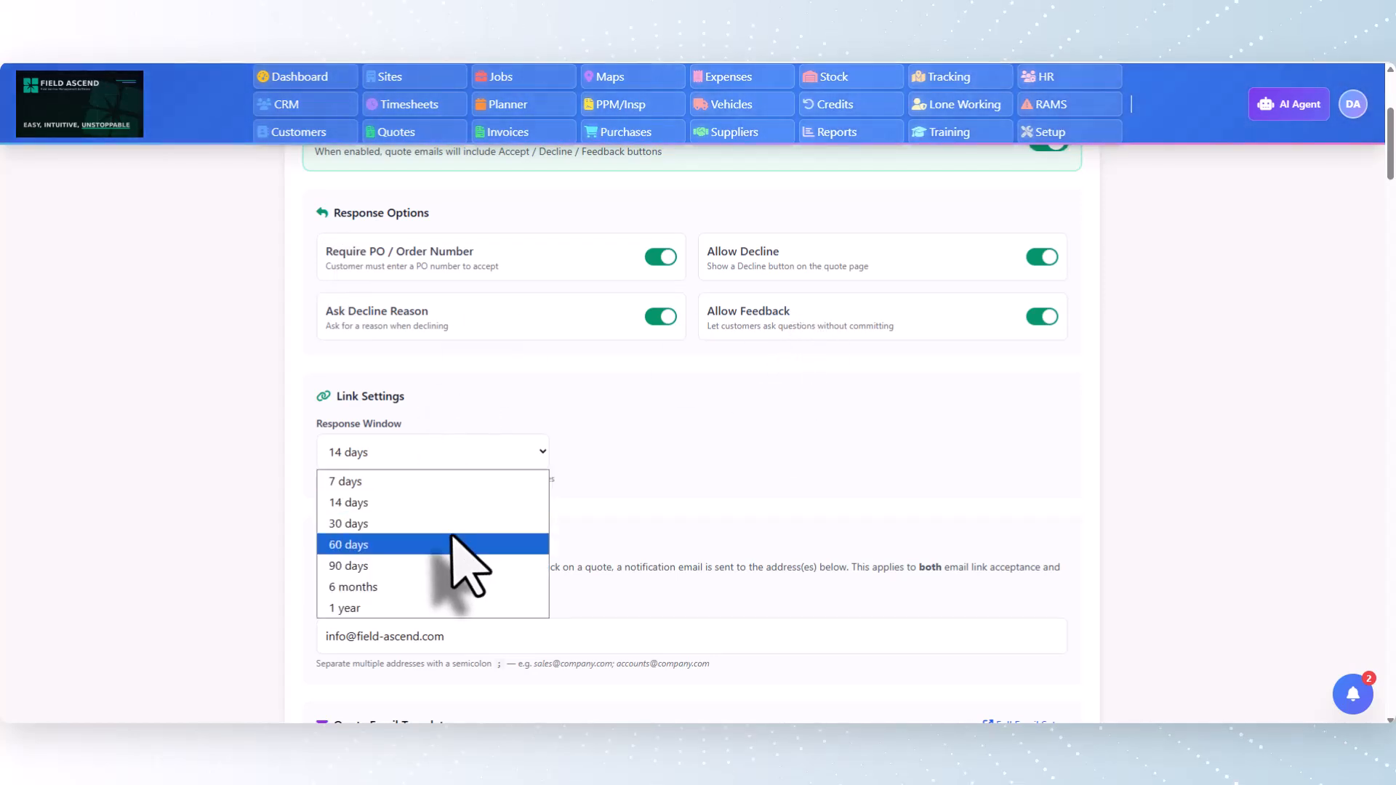
click(462, 521)
scroll(773, 427, down, 2)
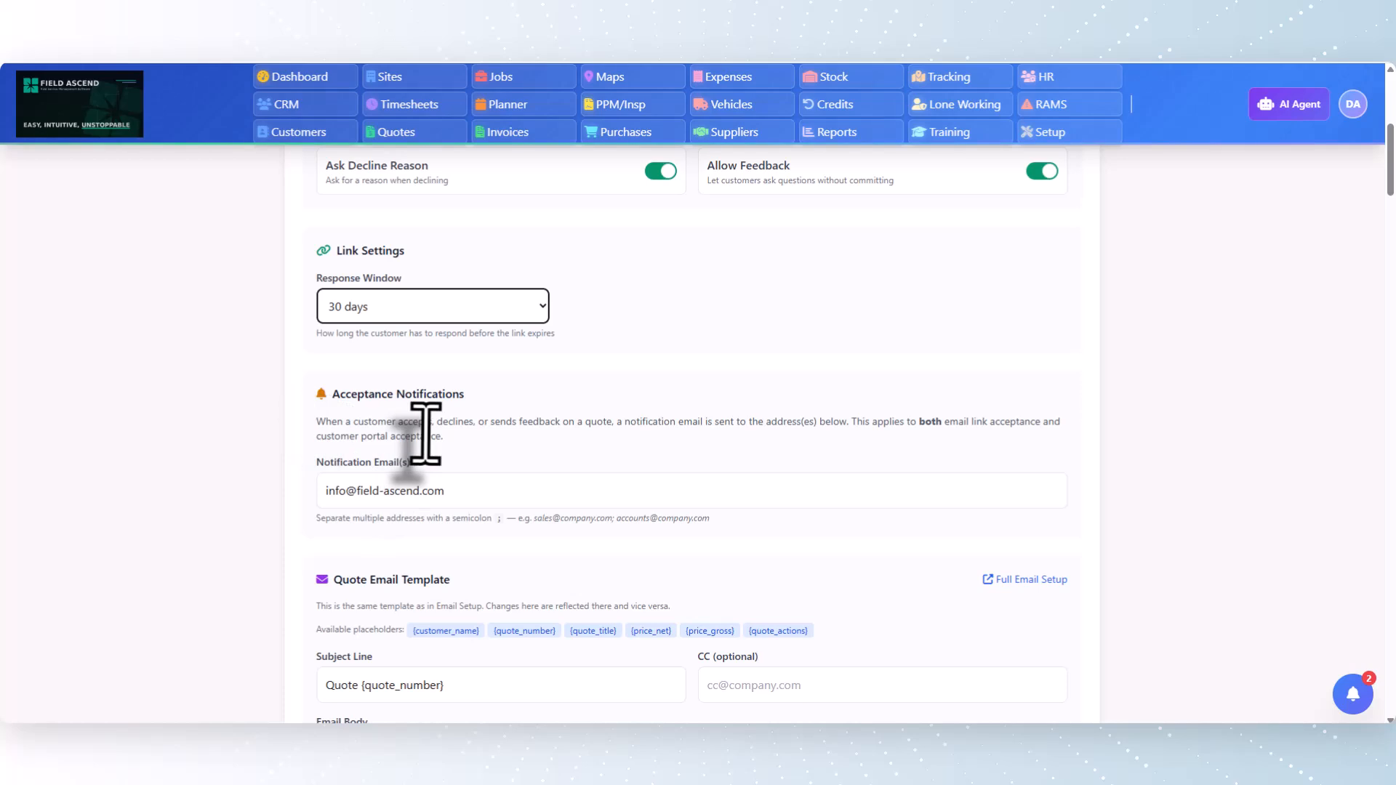
Reopen the Email Quote Acceptance section and examine its notification email address and quote email template
scroll(602, 468, up, 1)
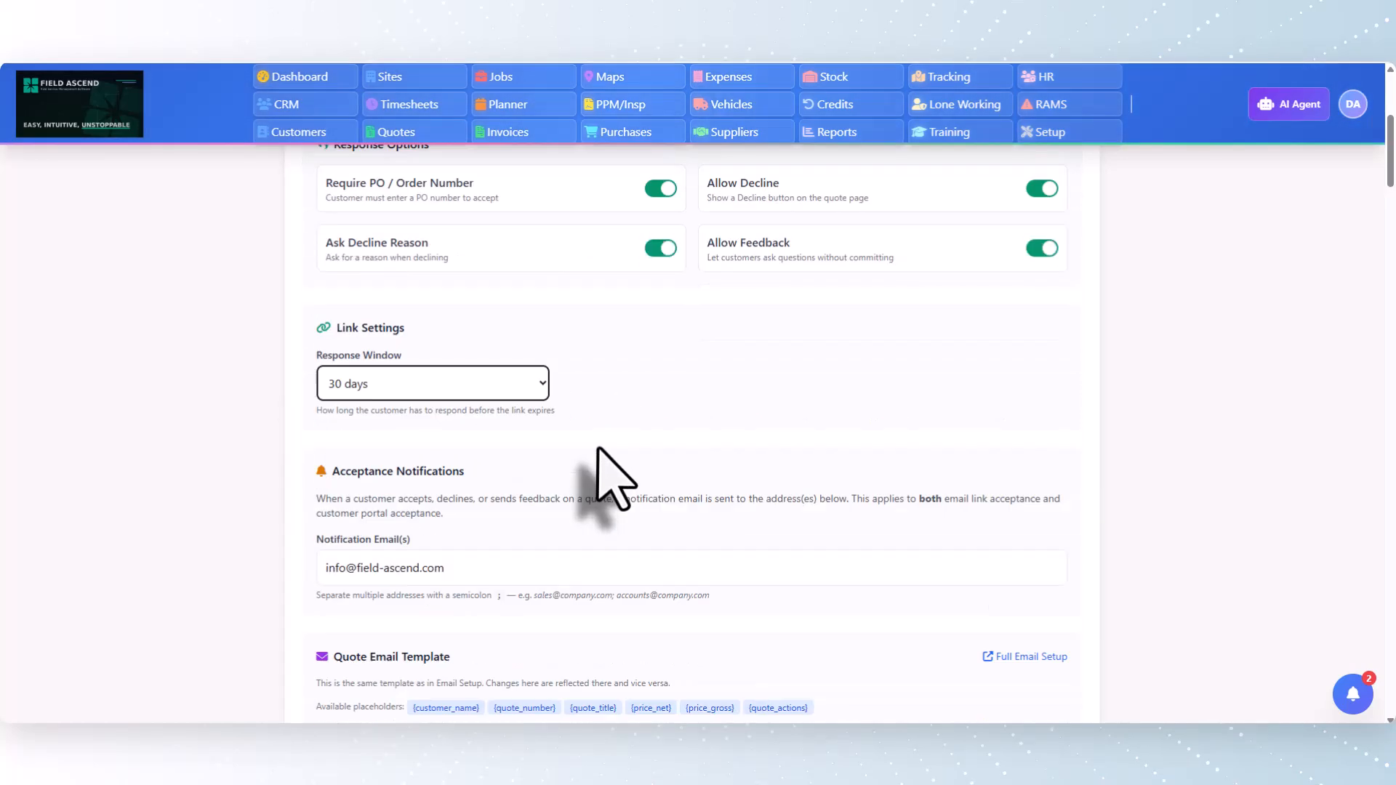
scroll(445, 411, down, 4)
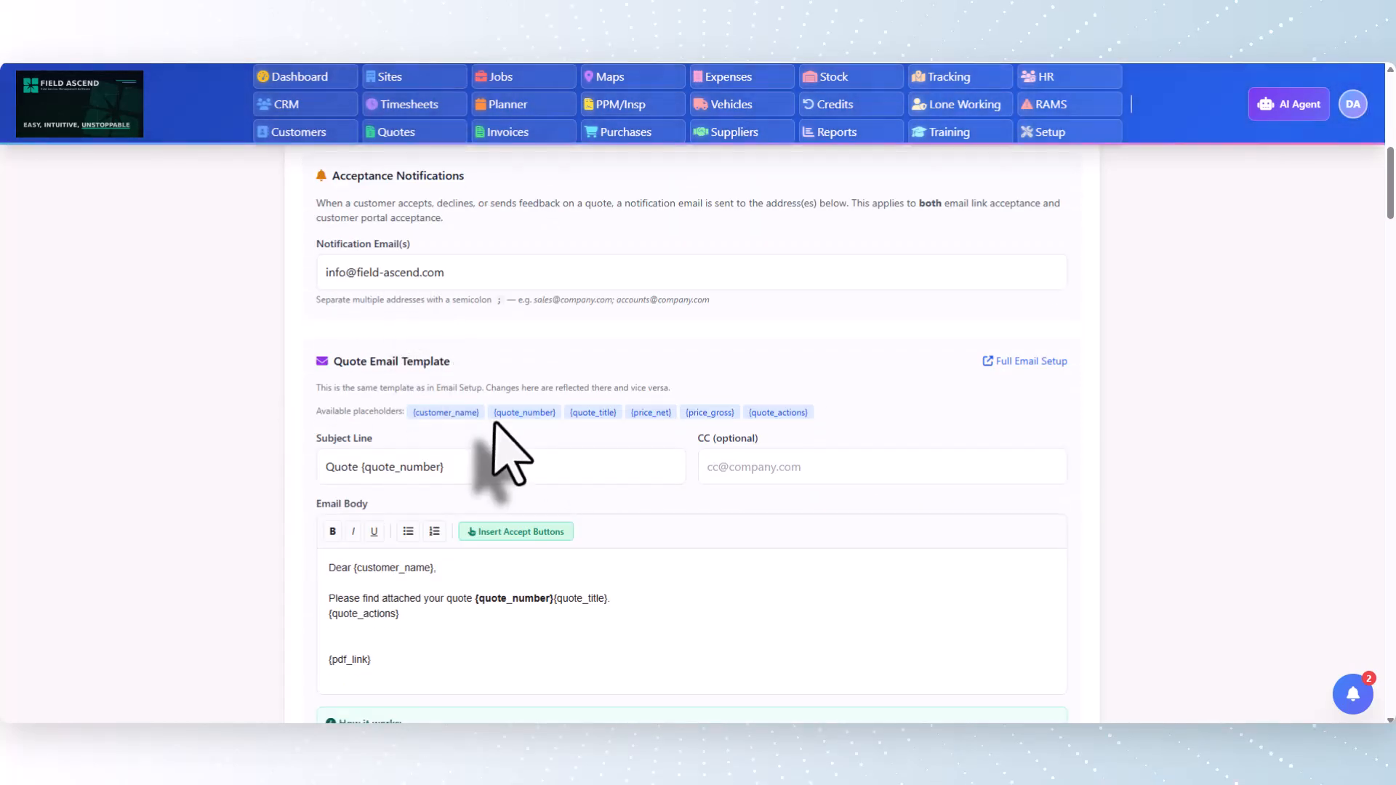
scroll(503, 448, up, 5)
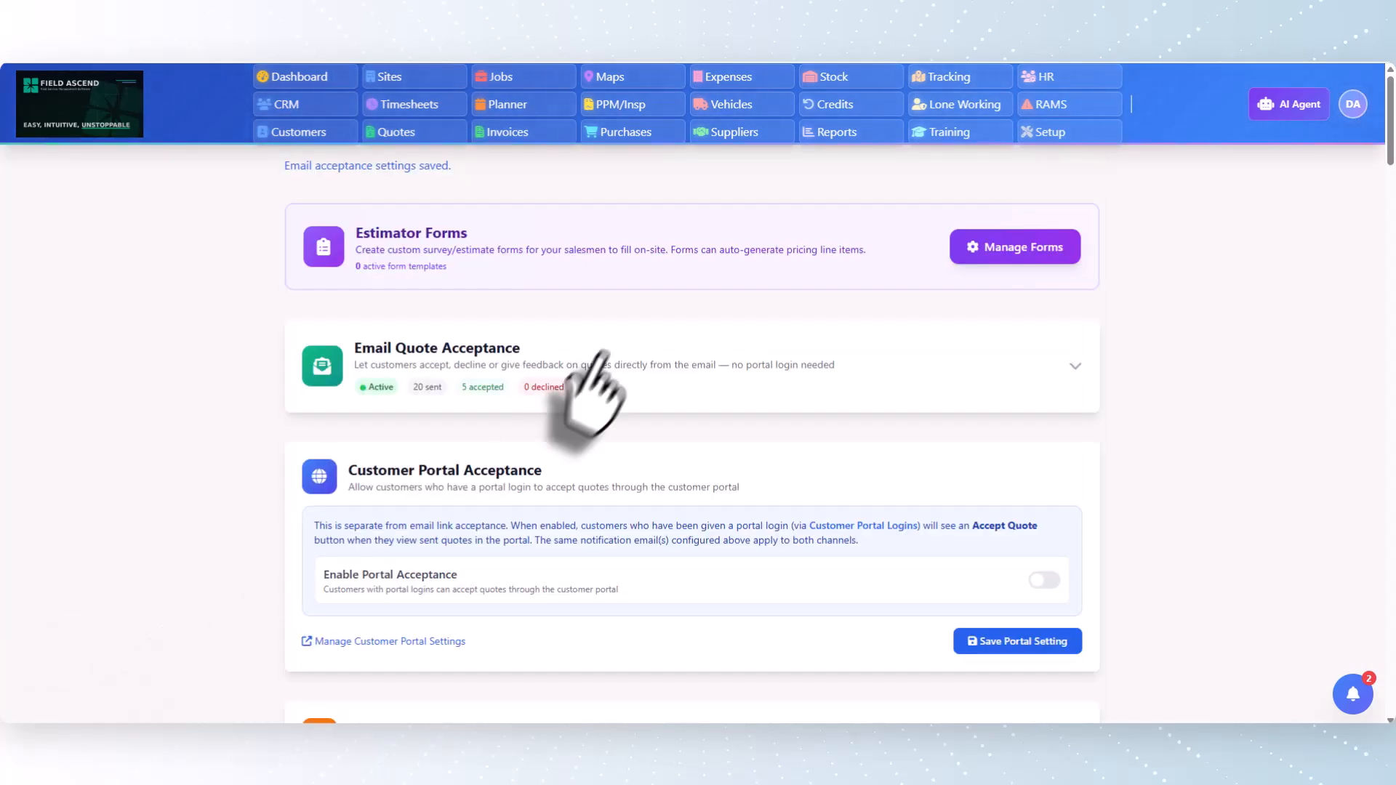
scroll(654, 342, down, 2)
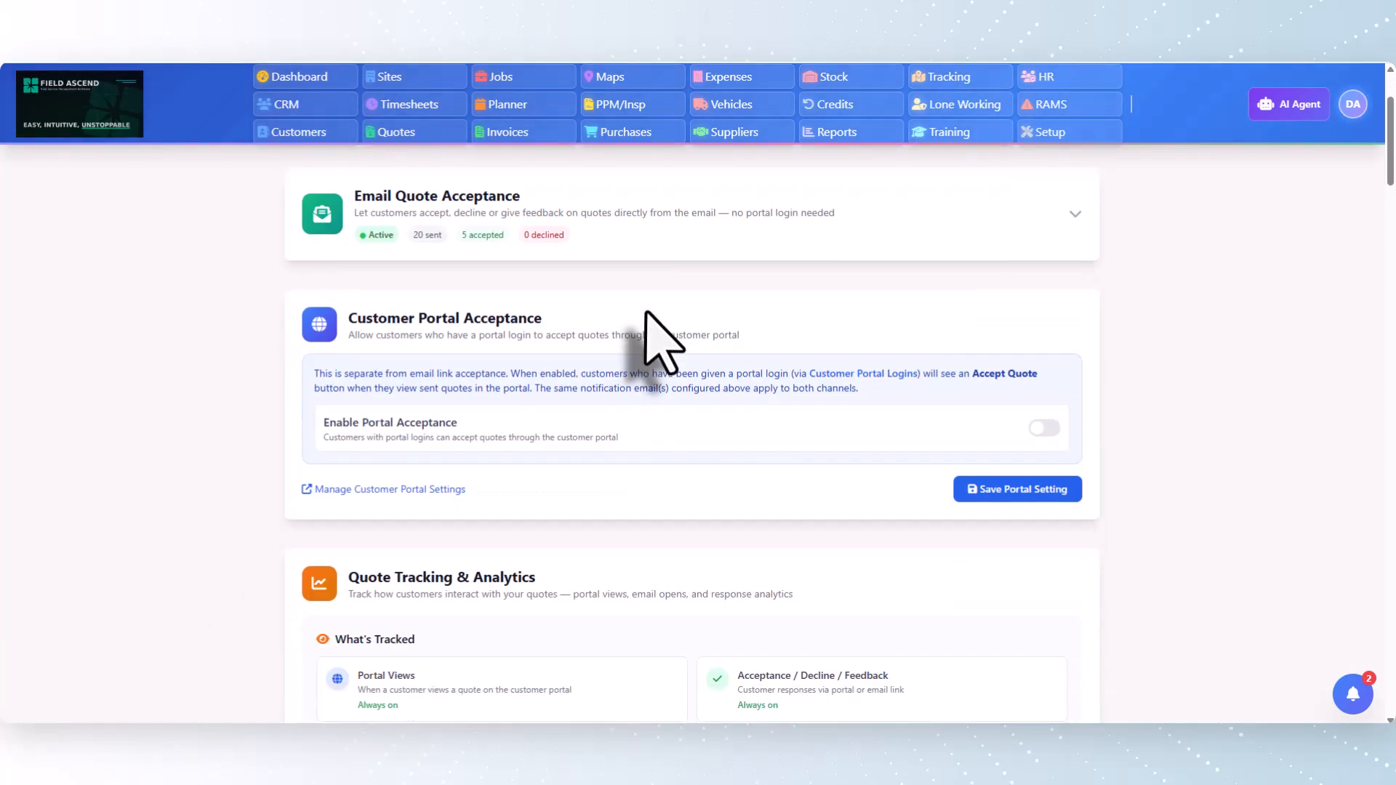
scroll(654, 336, up, 2)
click(692, 224)
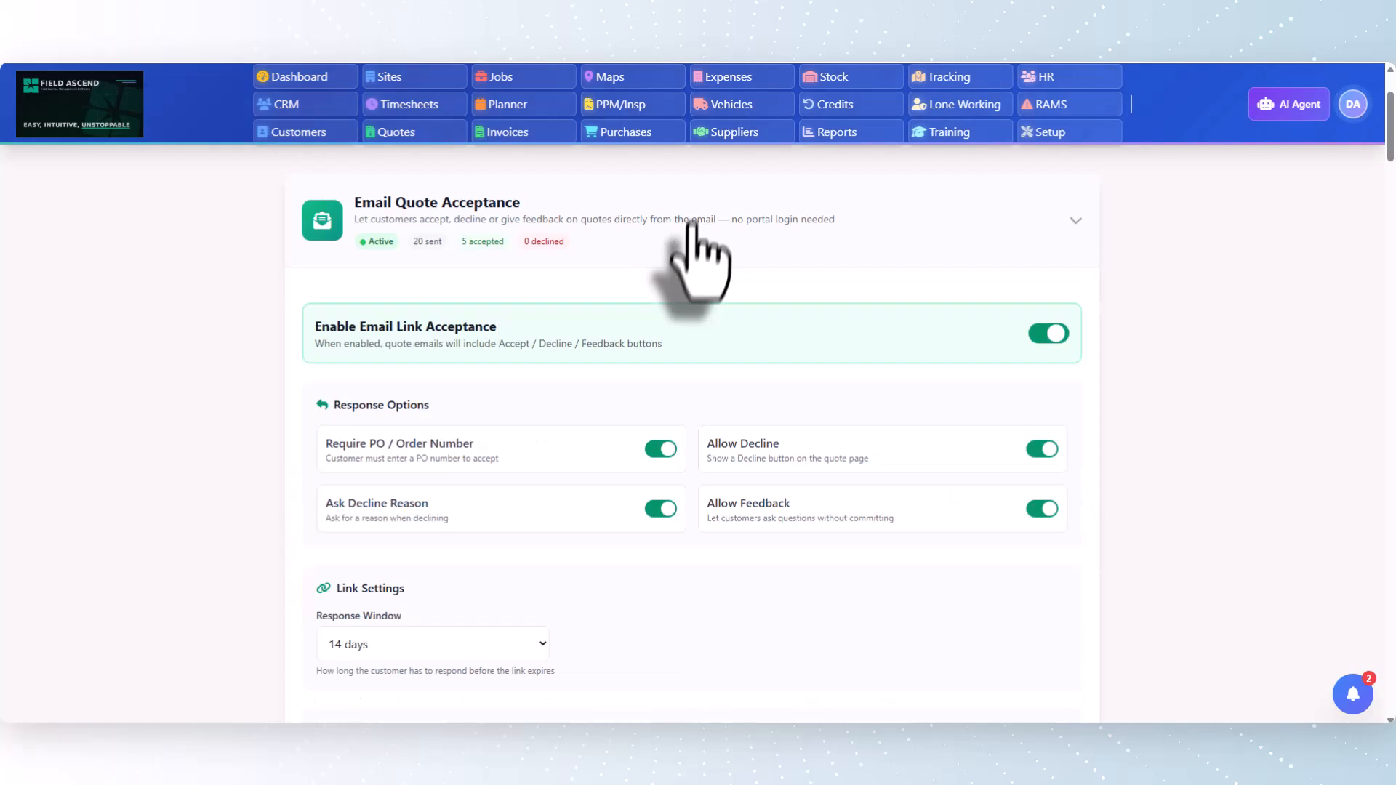
scroll(697, 305, down, 6)
click(524, 392)
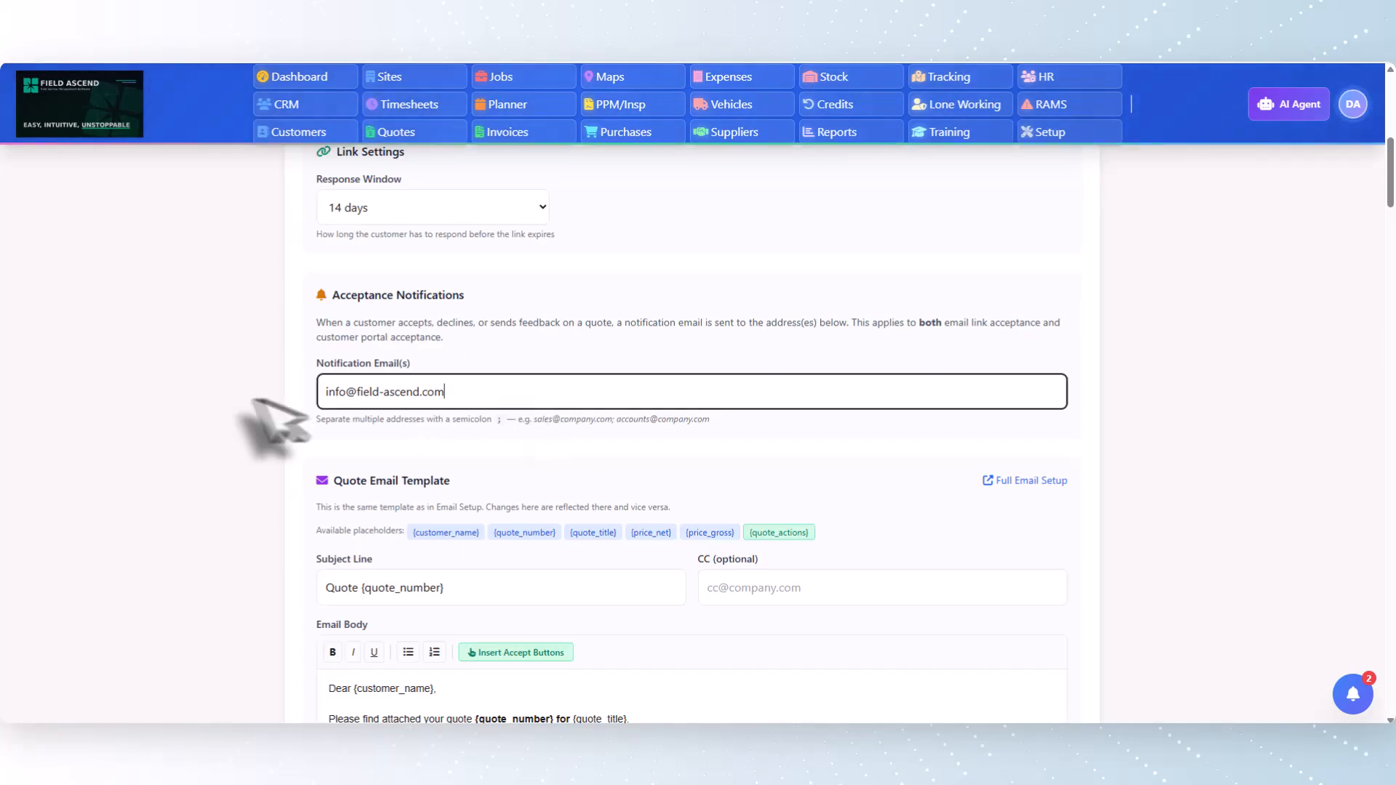
drag(524, 392, 252, 400)
click(672, 335)
scroll(676, 352, down, 4)
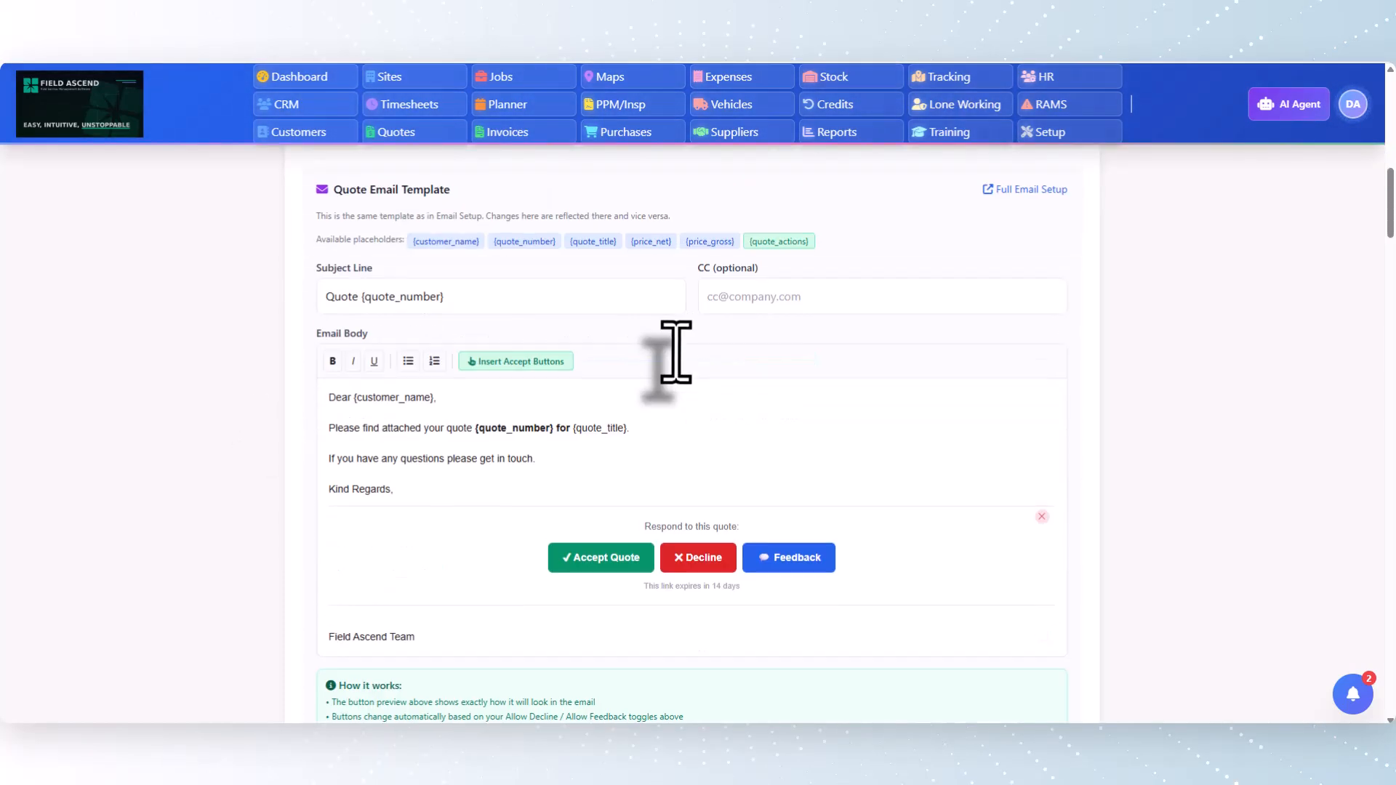
Reposition the Accept, Decline and Feedback button block in the email body directly below the line containing {quote_number} and {quote_title}
scroll(676, 351, down, 1)
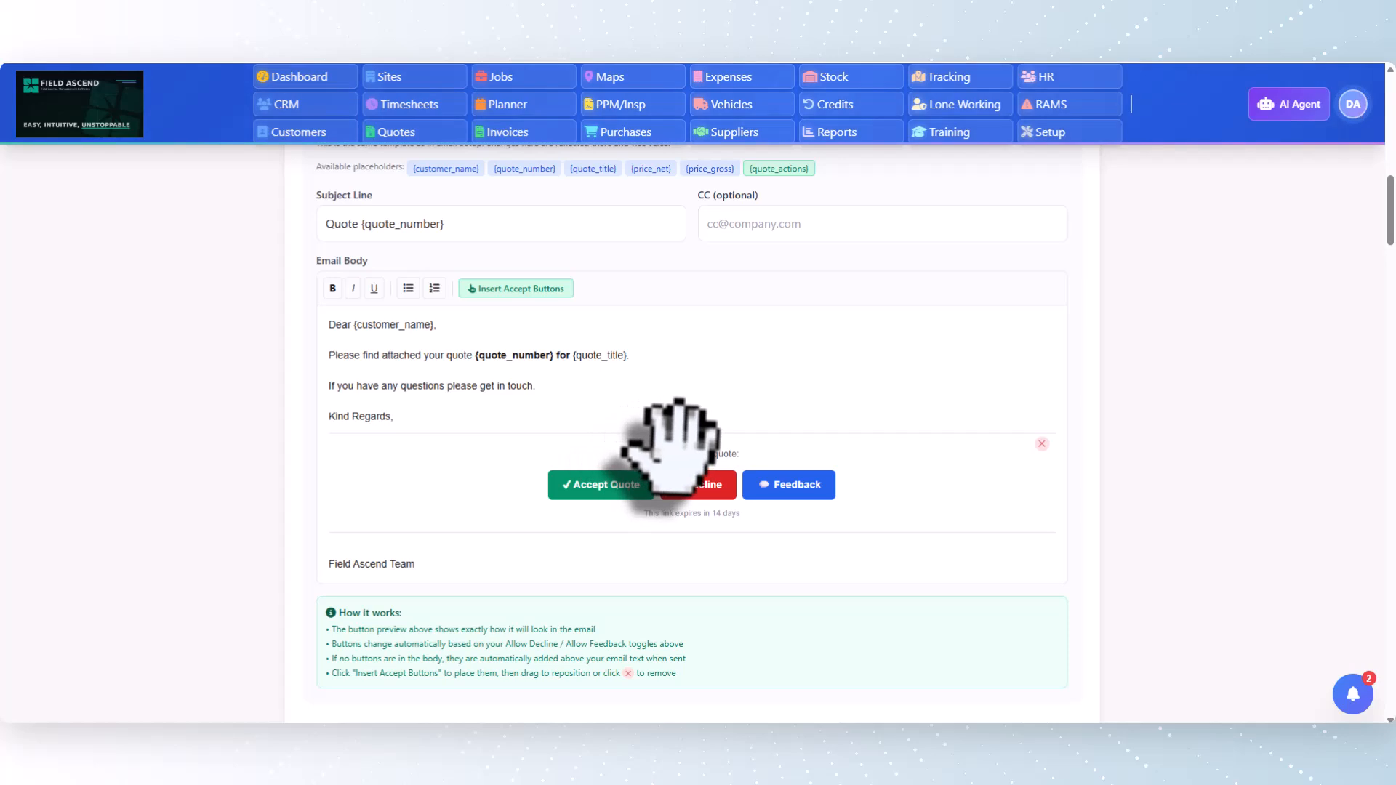
drag(673, 432, 653, 333)
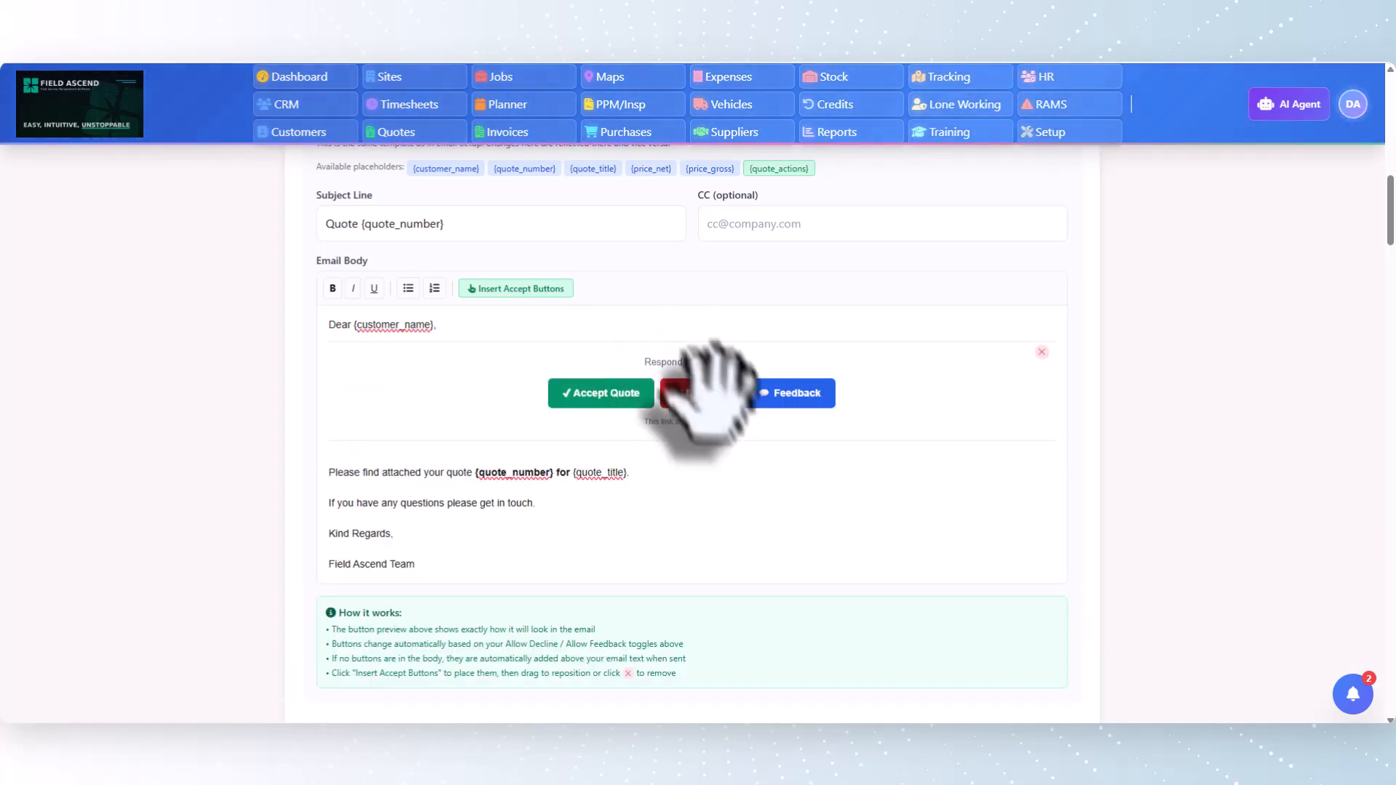
scroll(804, 455, up, 2)
drag(691, 502, 710, 567)
scroll(679, 523, down, 4)
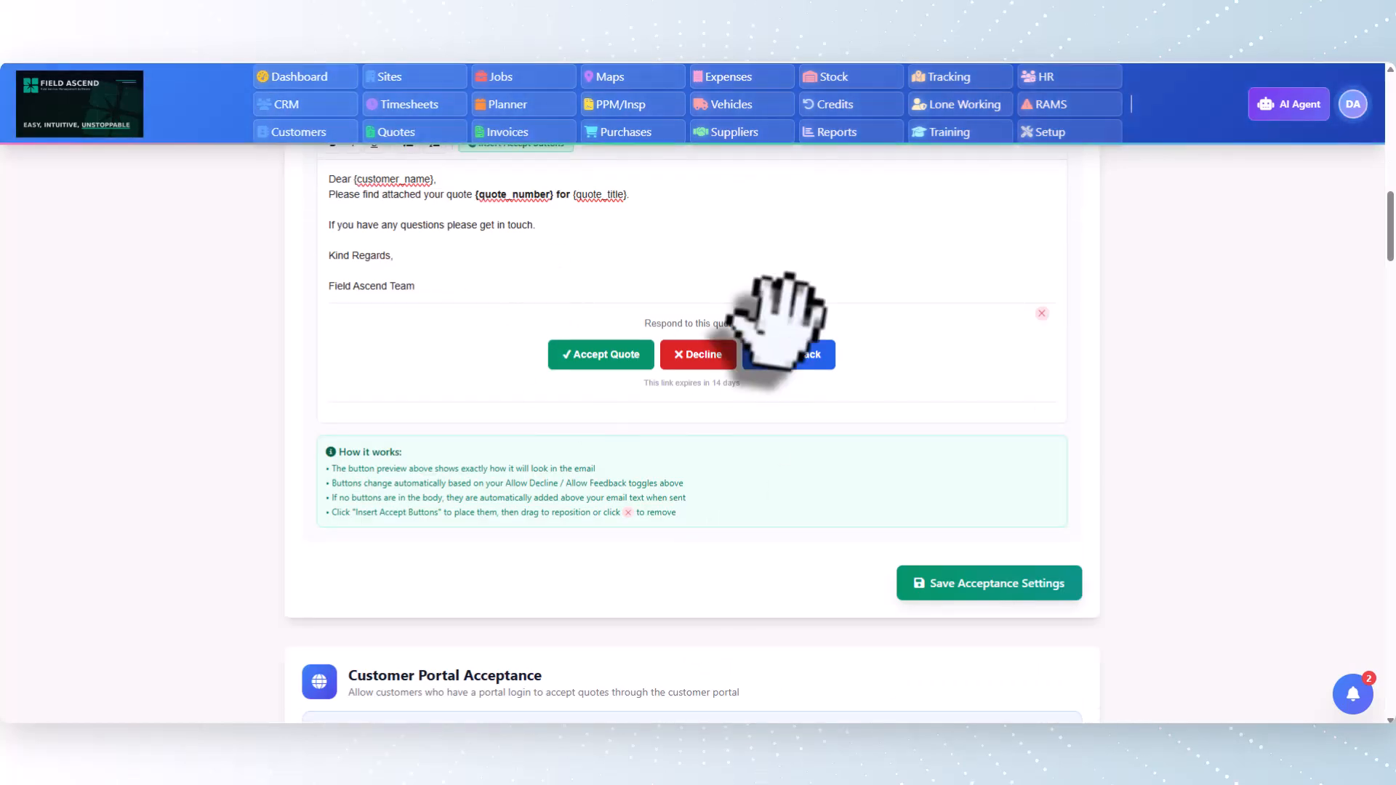
scroll(778, 319, up, 4)
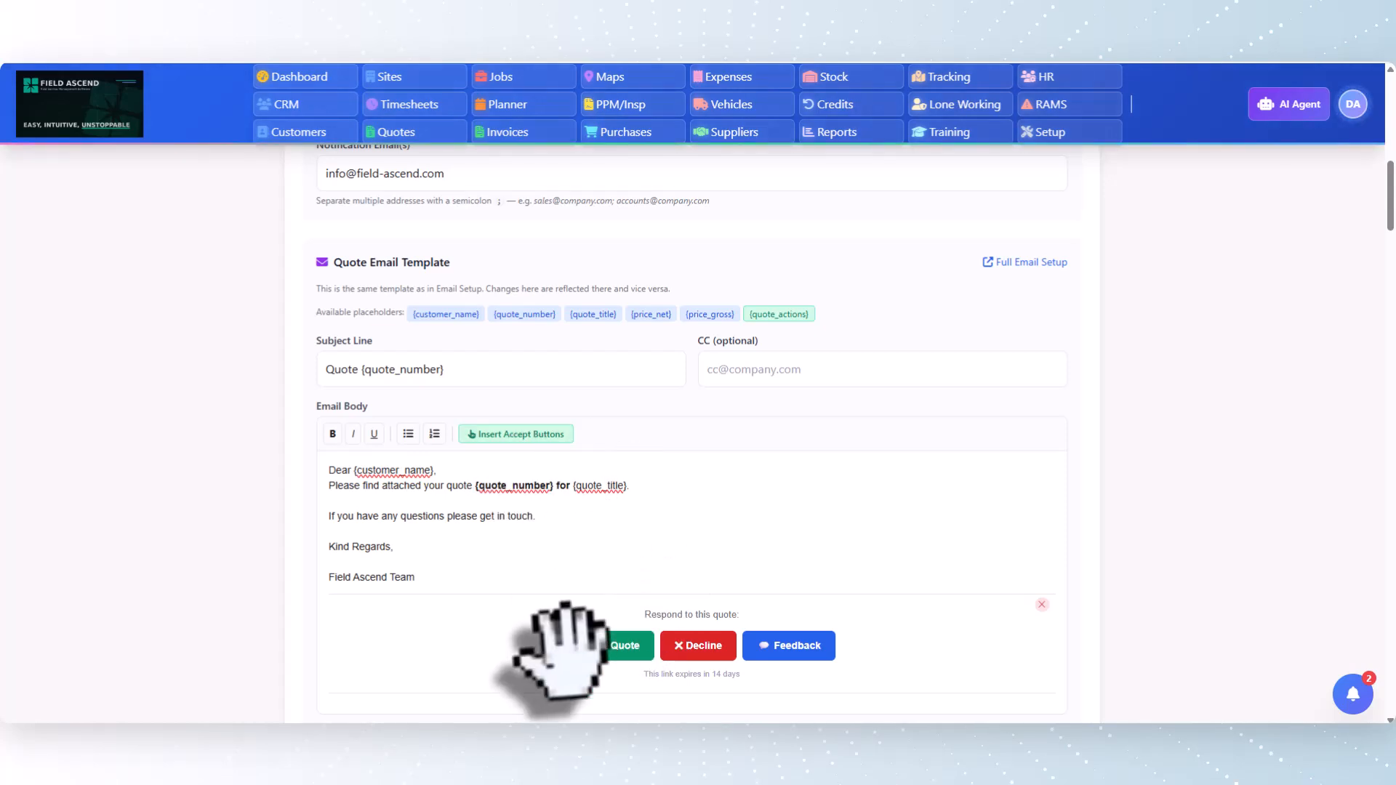
drag(693, 589, 687, 518)
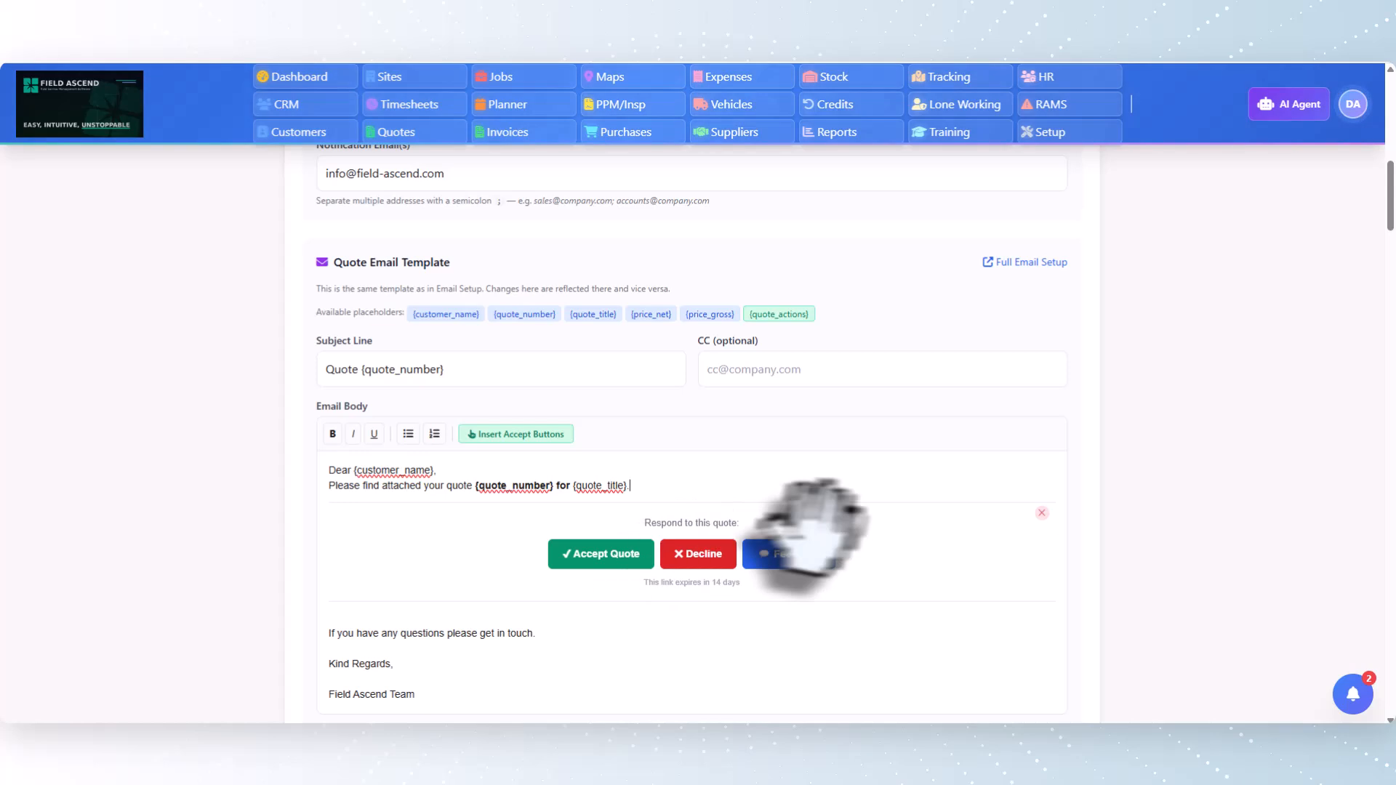
Enable Portal Acceptance under Customer Portal Acceptance and save the portal setting
scroll(821, 523, down, 3)
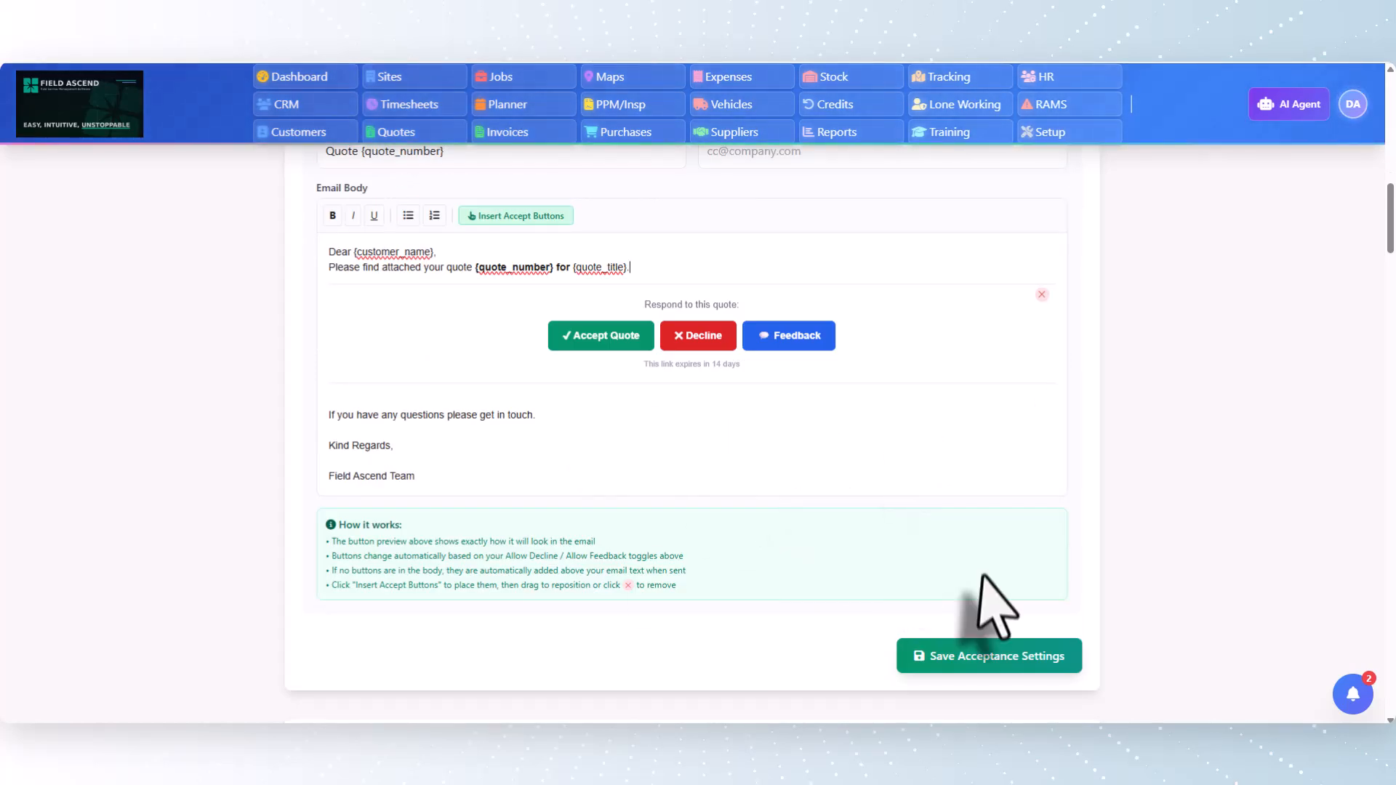
scroll(753, 588, down, 3)
scroll(735, 563, down, 4)
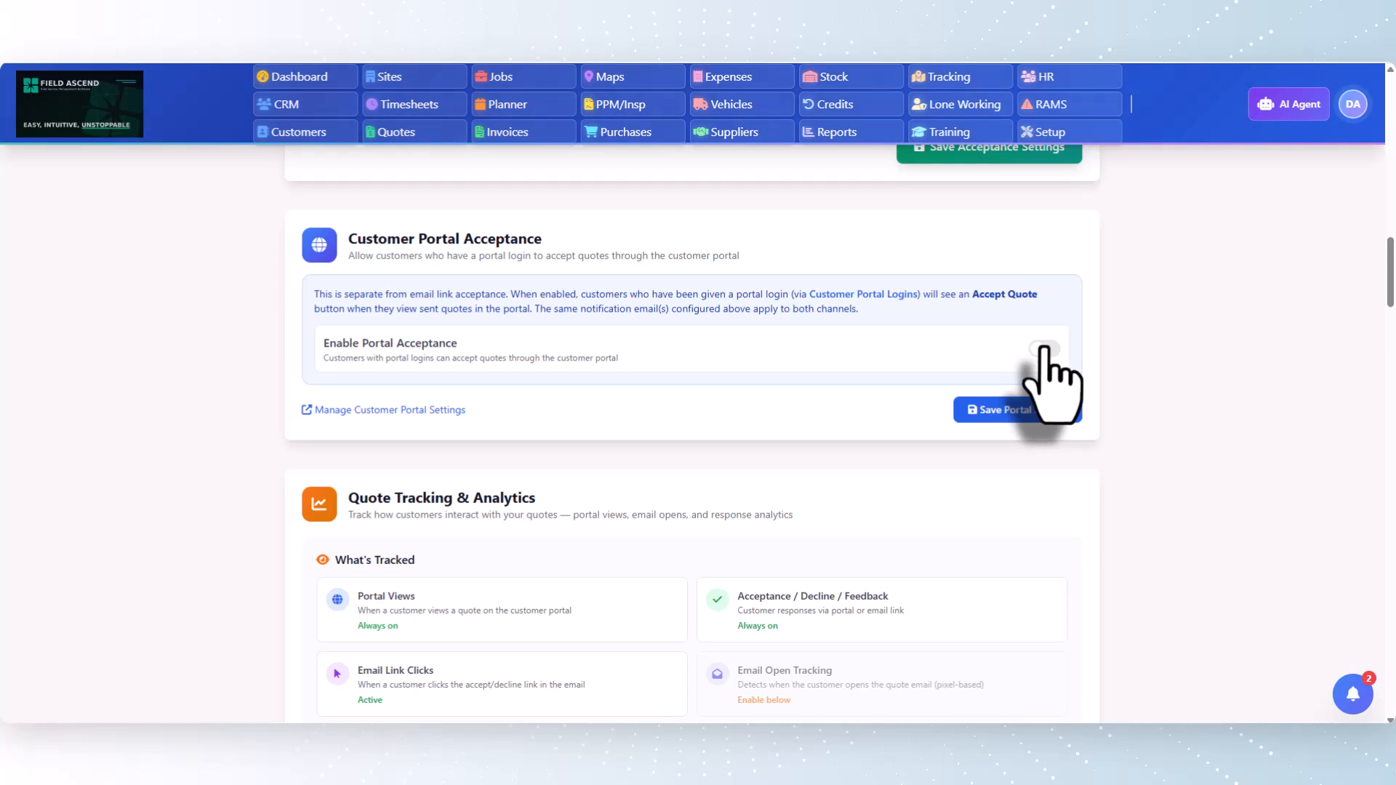
click(1047, 412)
Enable Track email opens under Quote Tracking & Analytics and save the tracking settings
scroll(1057, 445, down, 6)
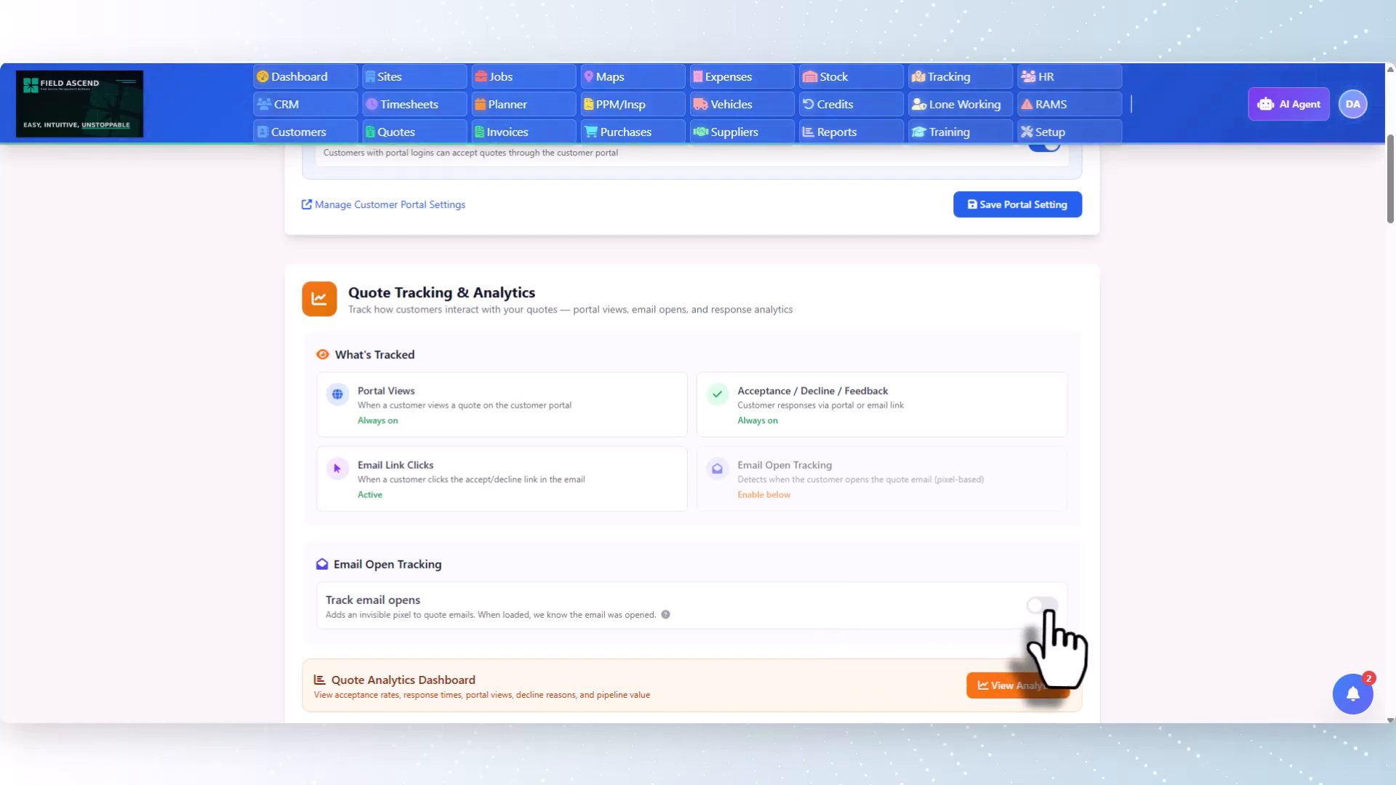
scroll(974, 623, down, 2)
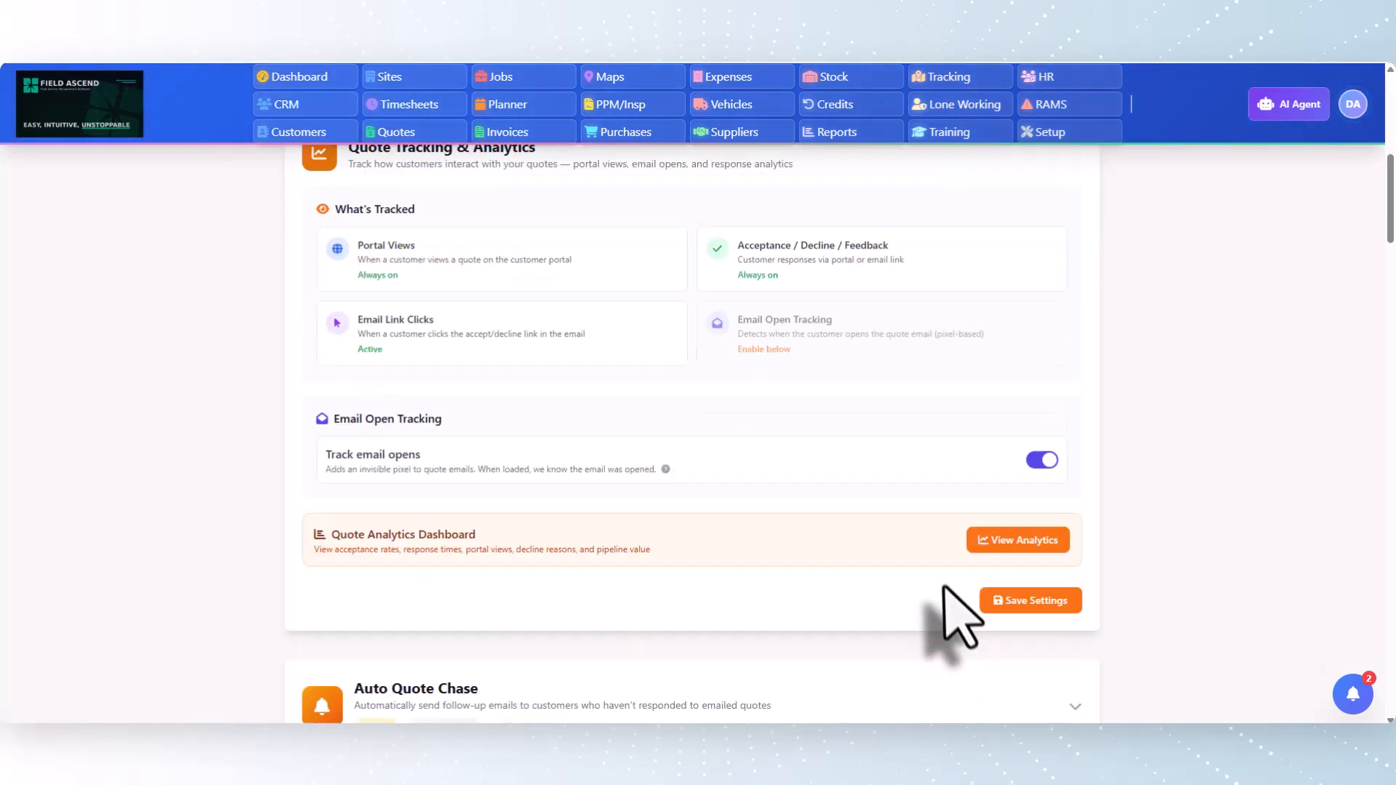
click(1021, 601)
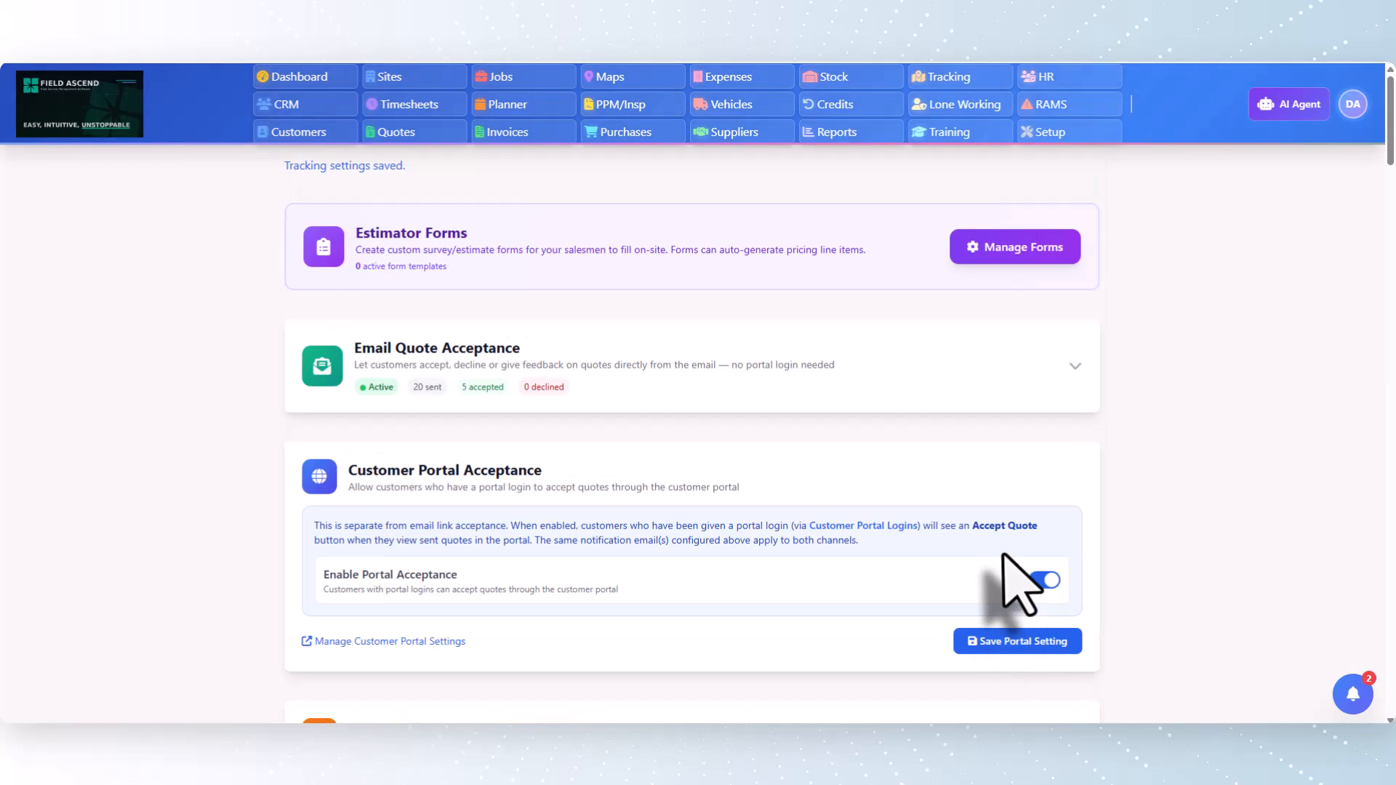
scroll(1012, 585, down, 10)
scroll(1012, 591, down, 3)
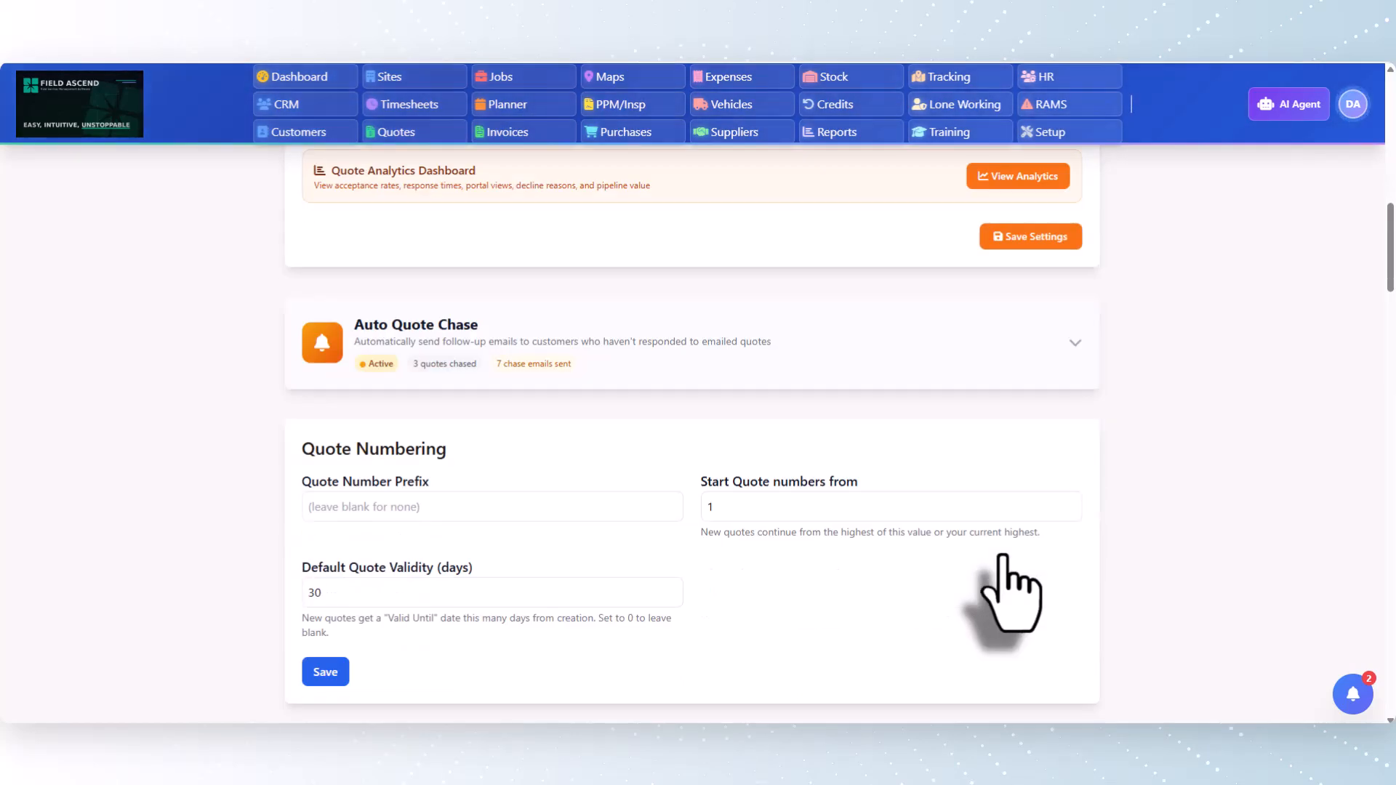
scroll(1012, 591, up, 4)
scroll(1010, 592, up, 2)
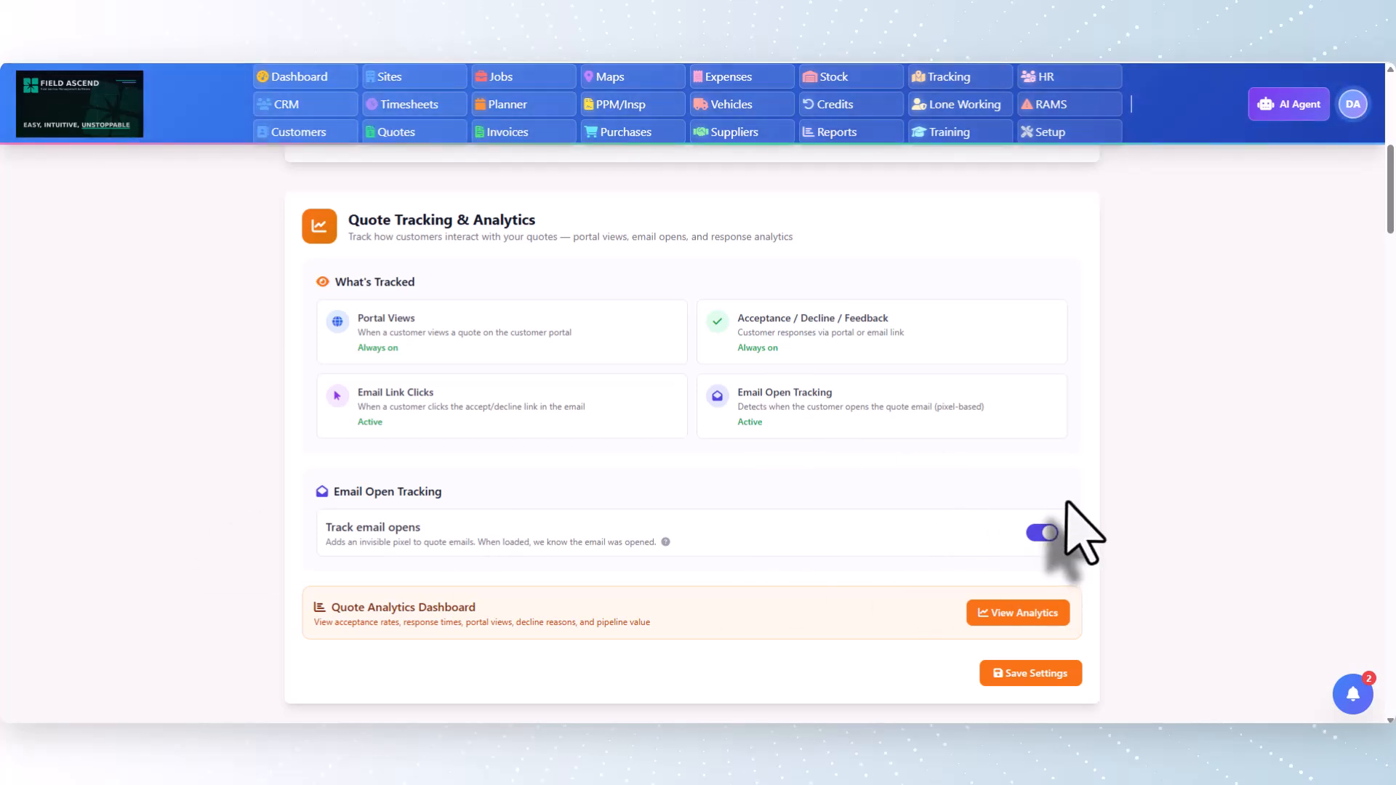
Create a new quote for the customer Acme Car Dealership Ltd (Demo) and choose its Head Office site
click(399, 132)
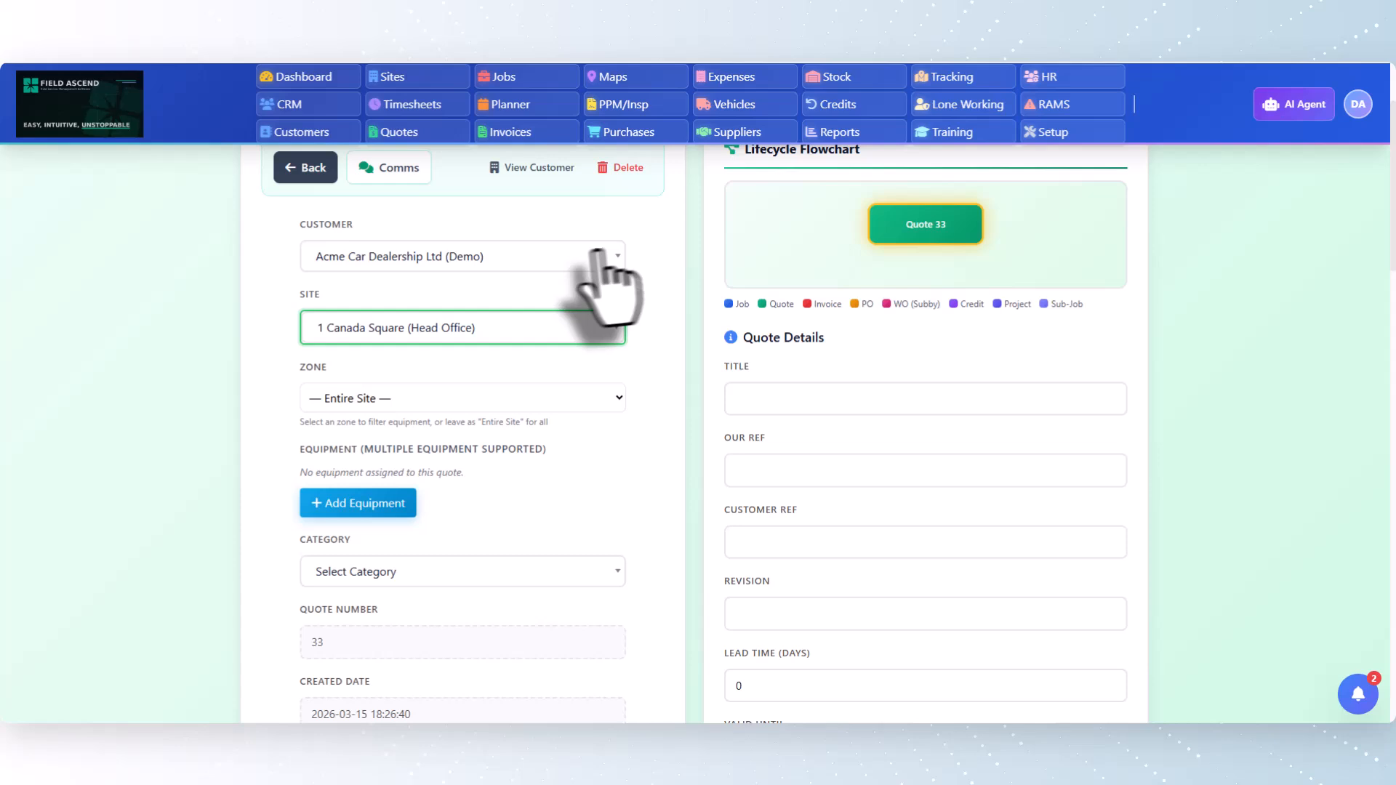
click(586, 256)
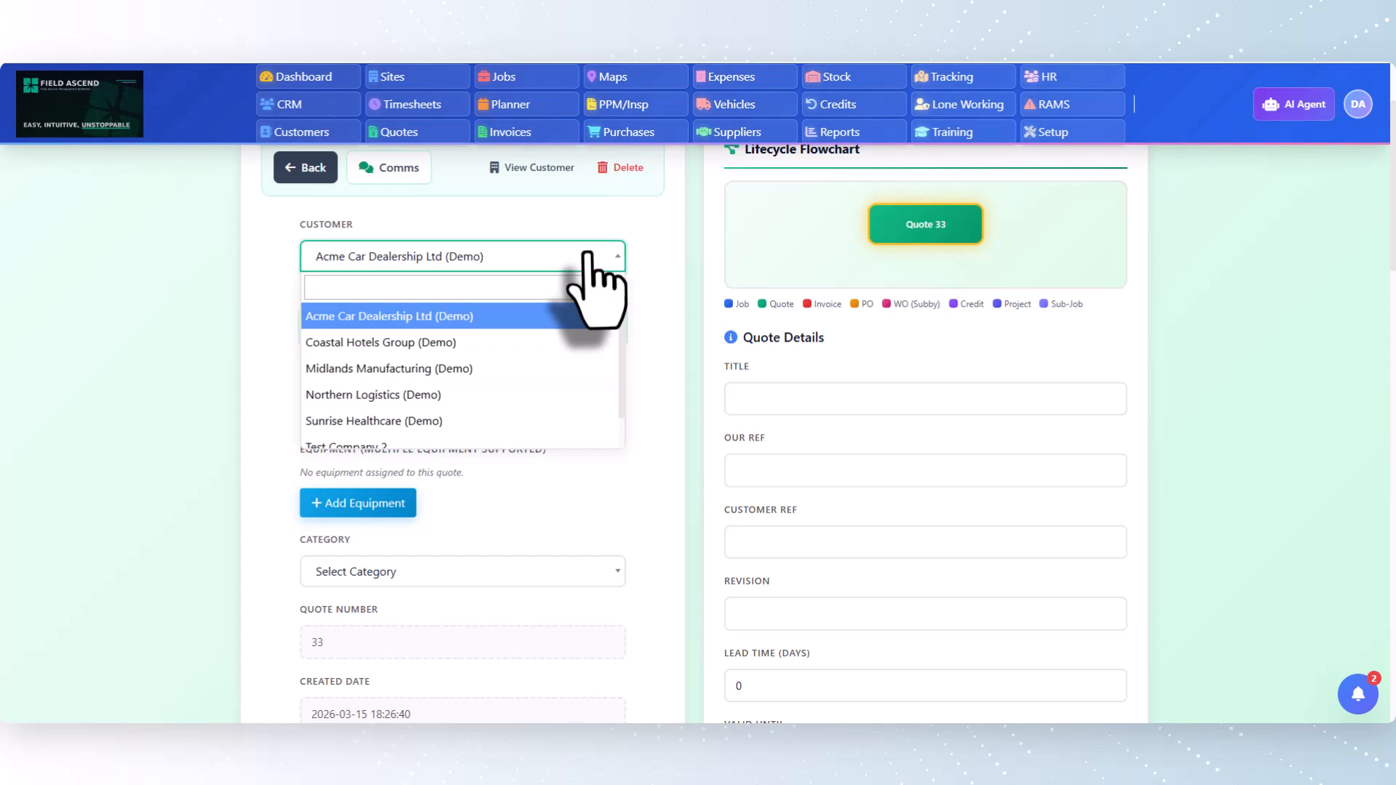
click(451, 317)
click(450, 328)
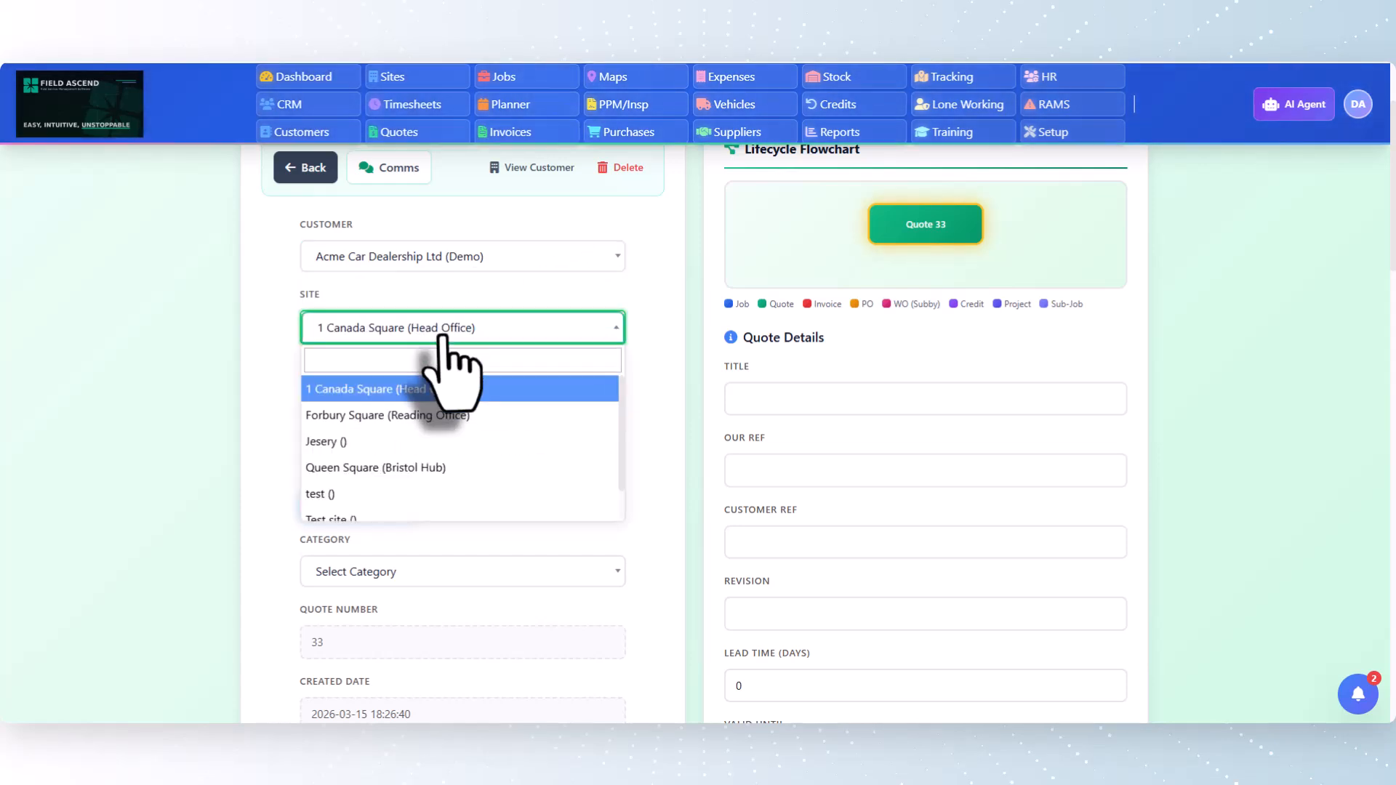
click(402, 389)
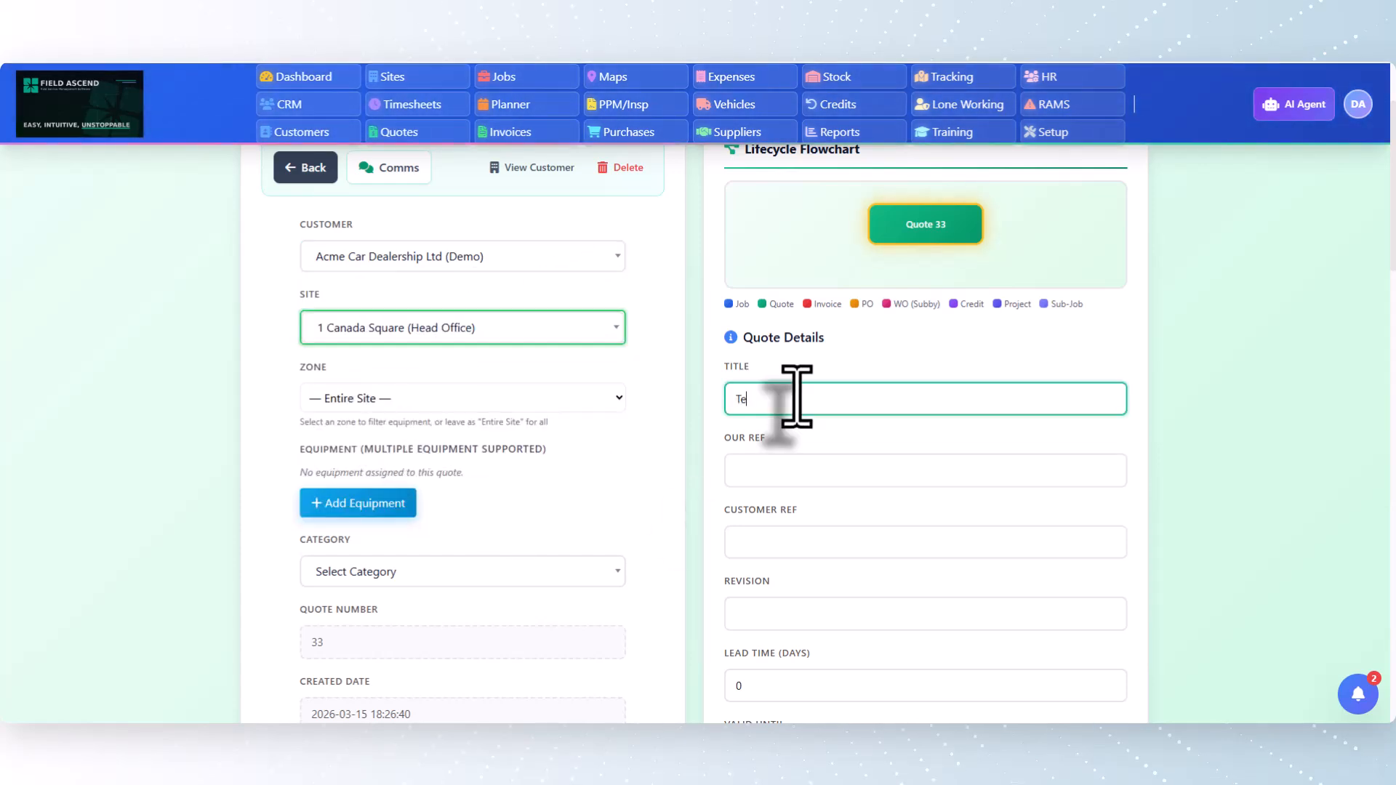
Fill in the quote's Title, Our Ref and Customer Ref with "Test"
text(Test)
key(Tab)
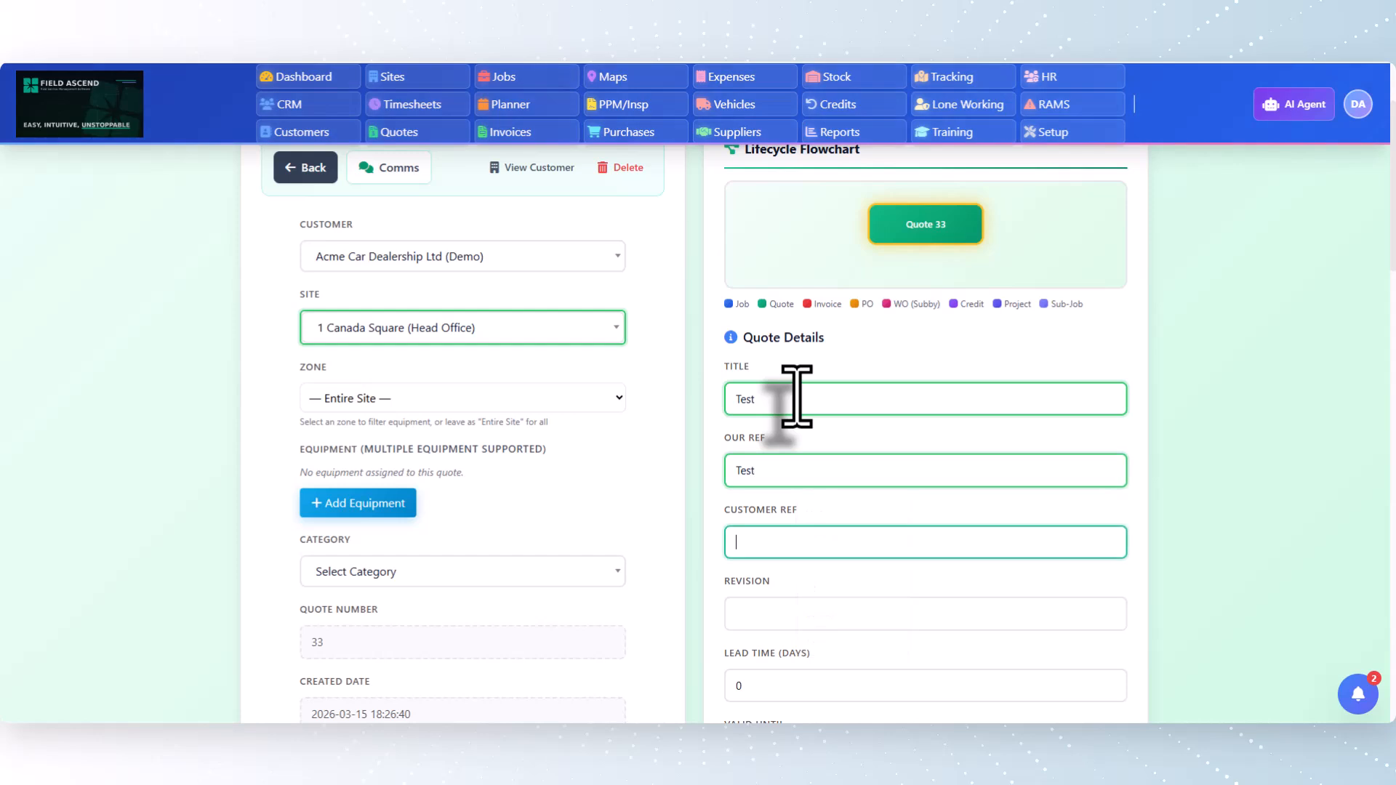
text(Test)
key(Tab)
Pick 14/04/2026 as the quote's Valid Until date
scroll(727, 524, down, 3)
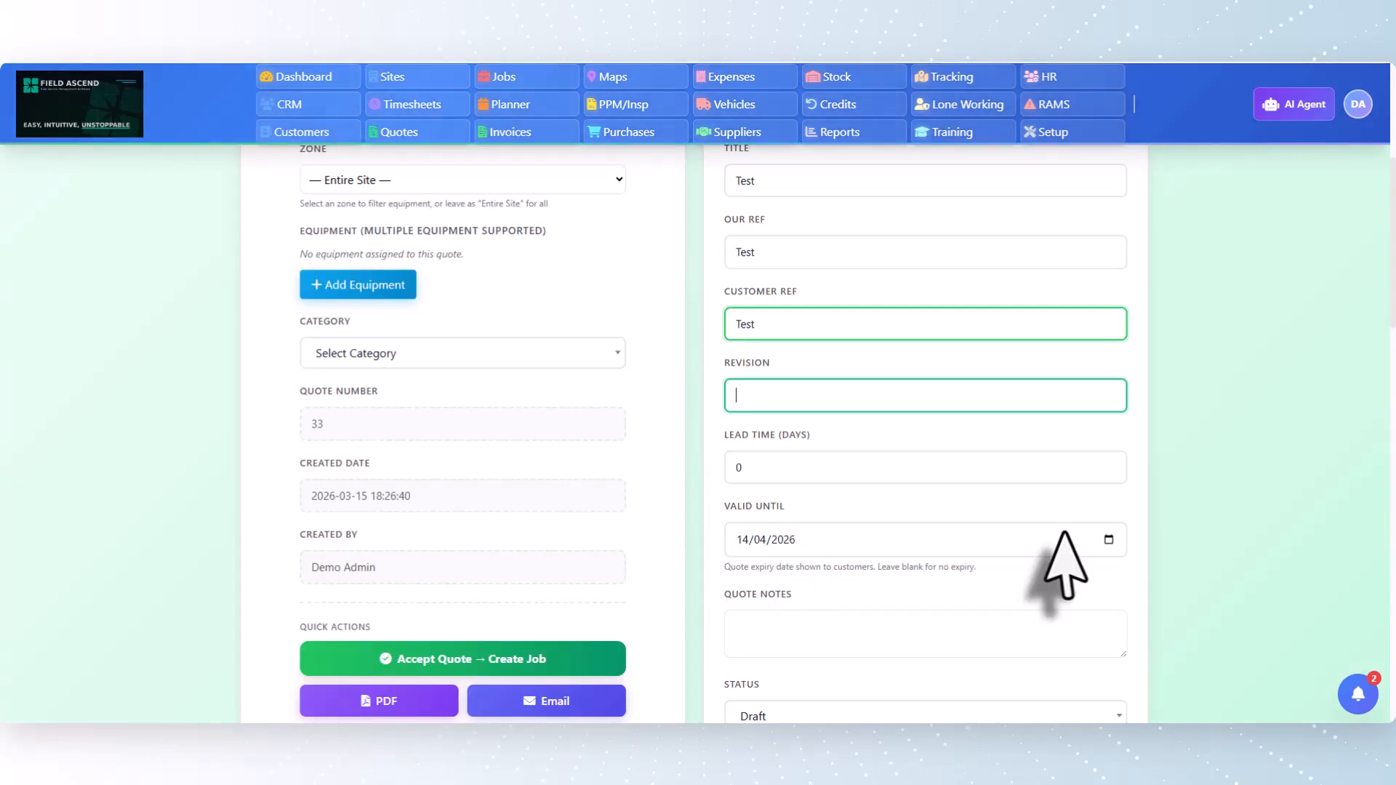
click(1108, 539)
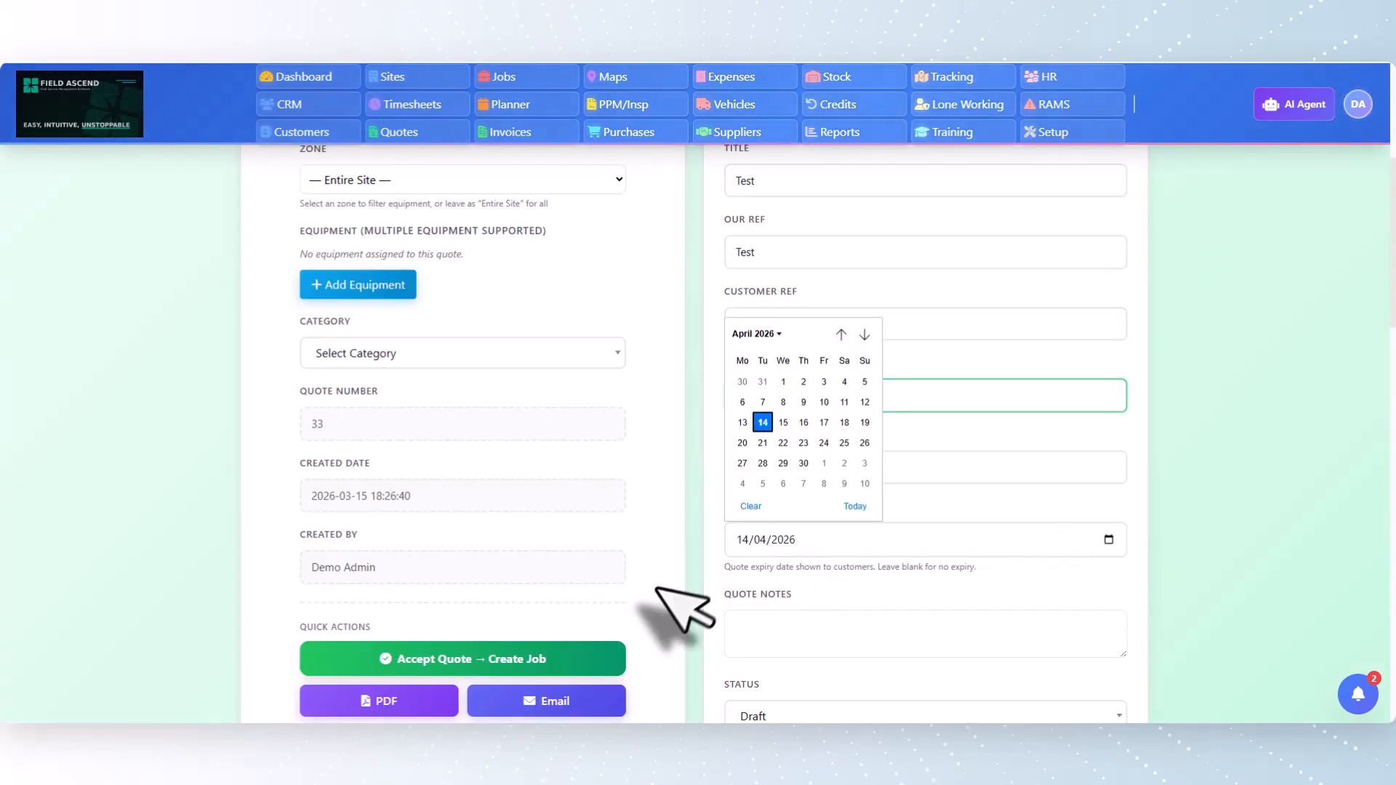
click(762, 422)
Add a quote material line described "Test material" with quantity 1 and unit price 500, and save the materials
scroll(723, 492, down, 10)
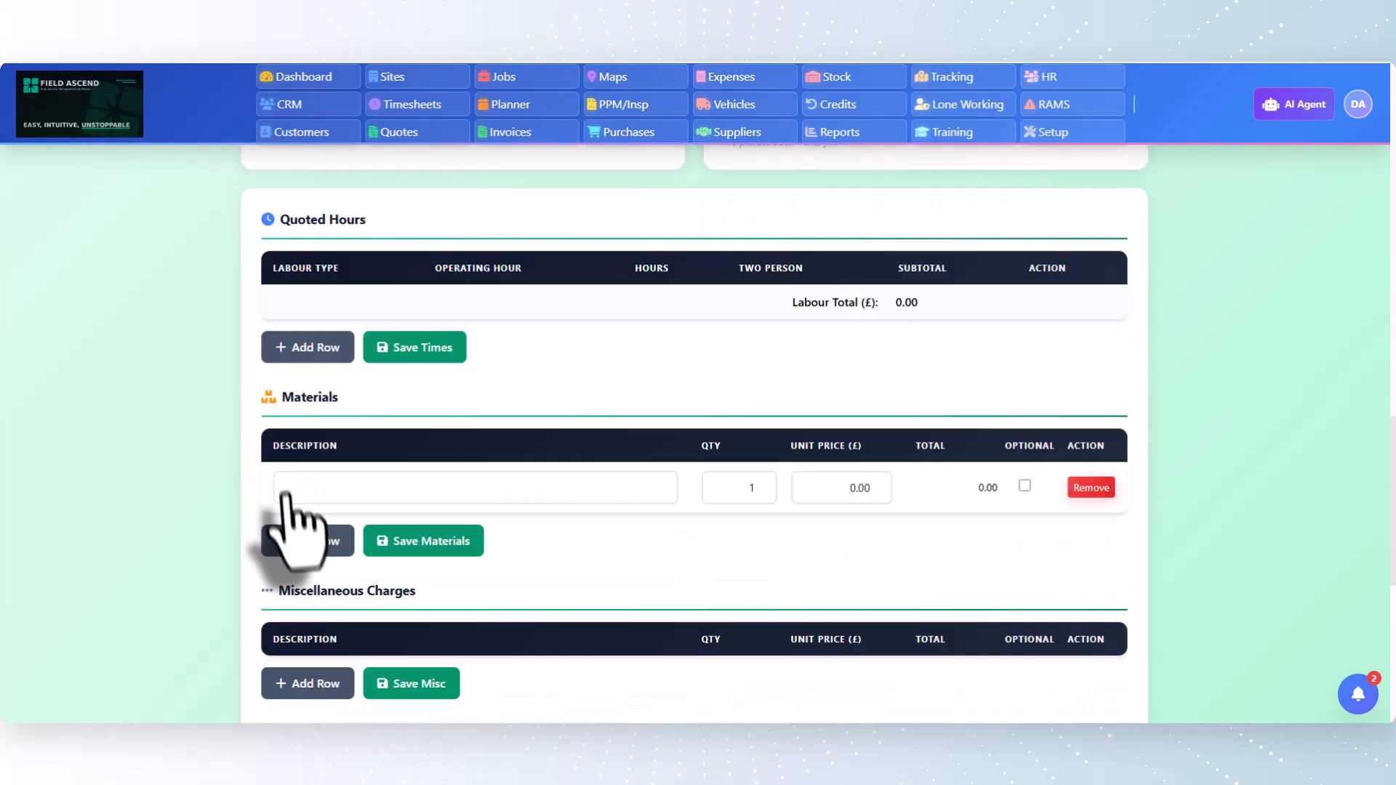
click(368, 421)
text(Test )
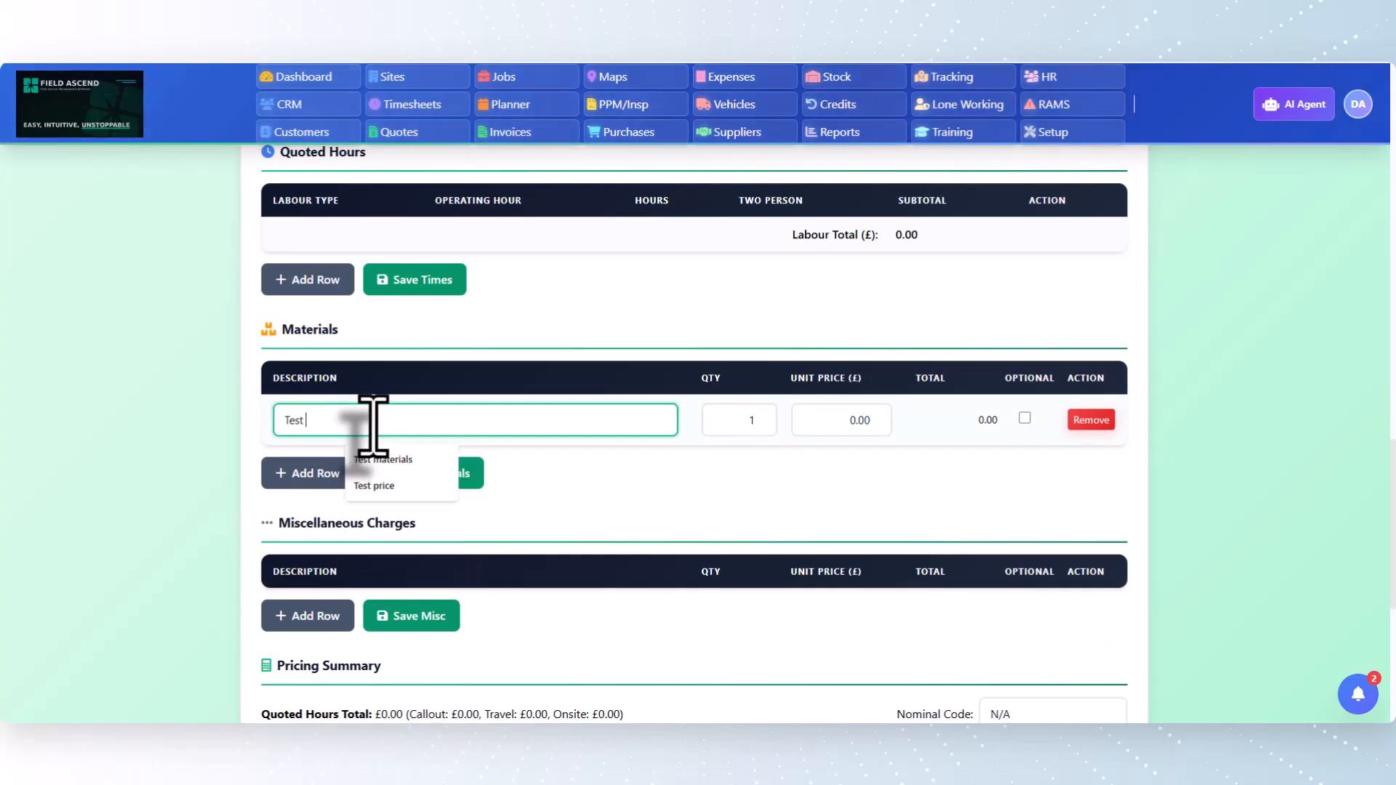
text(material)
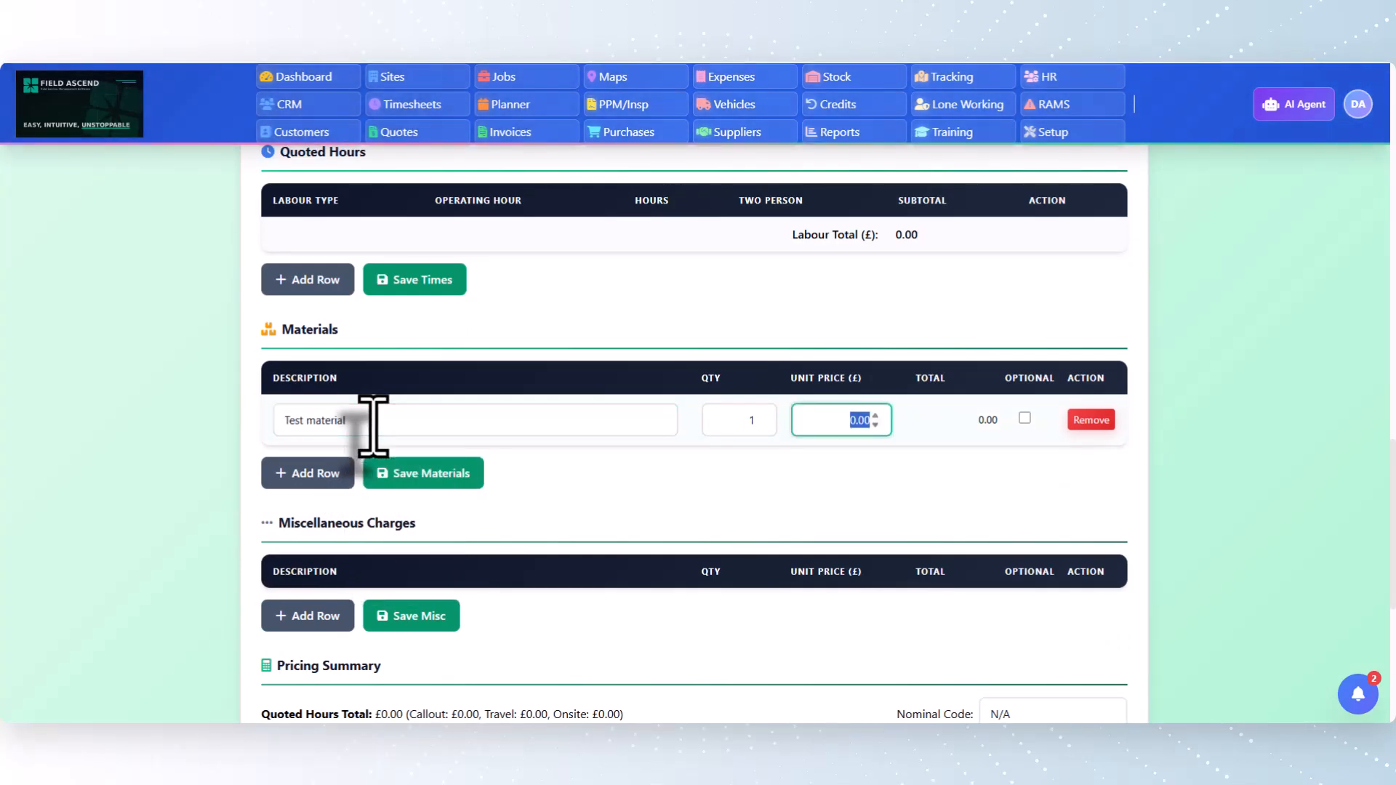
click(429, 480)
Add an optional miscellaneous charge described "Test option" with quantity 1 and unit price 650, and save the miscellaneous charges
scroll(393, 498, down, 3)
click(304, 398)
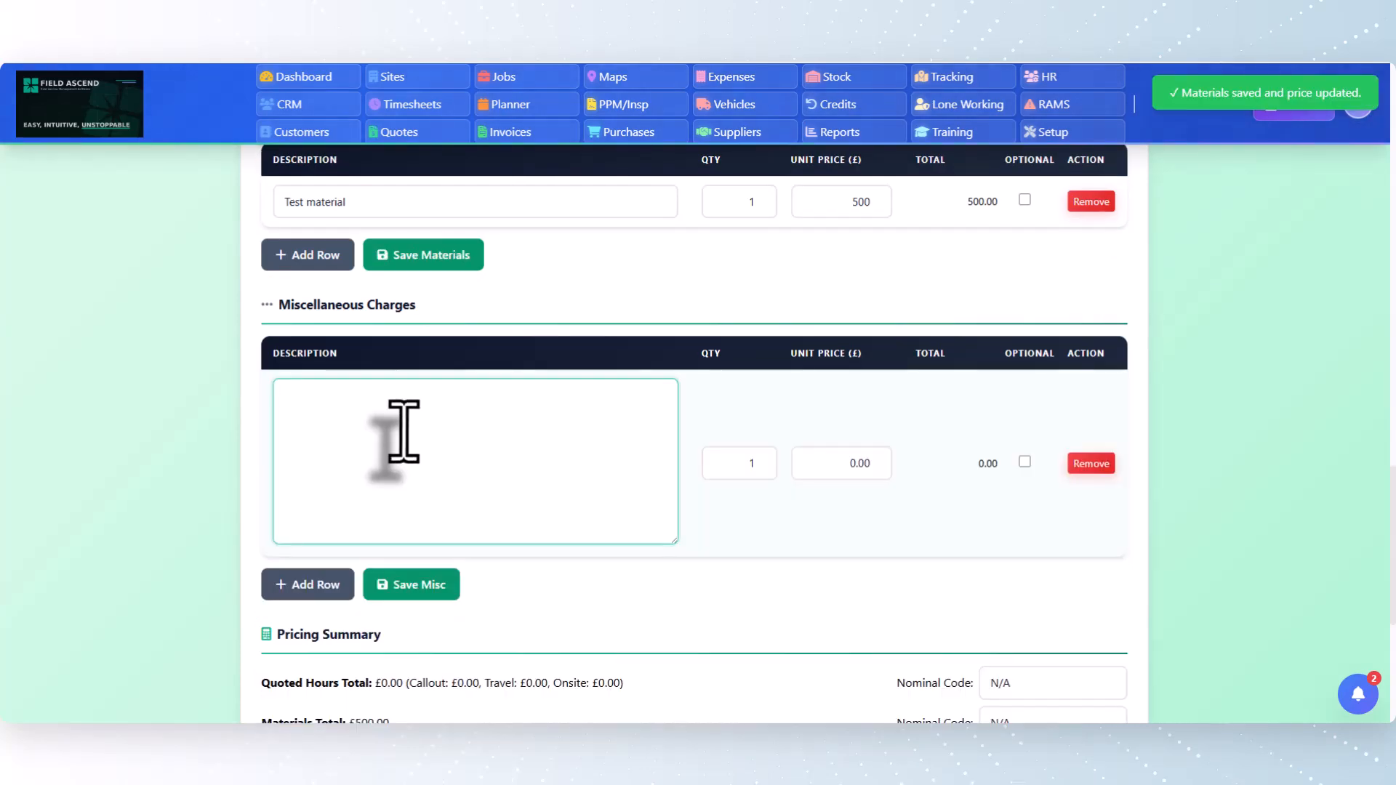
text(Tets option)
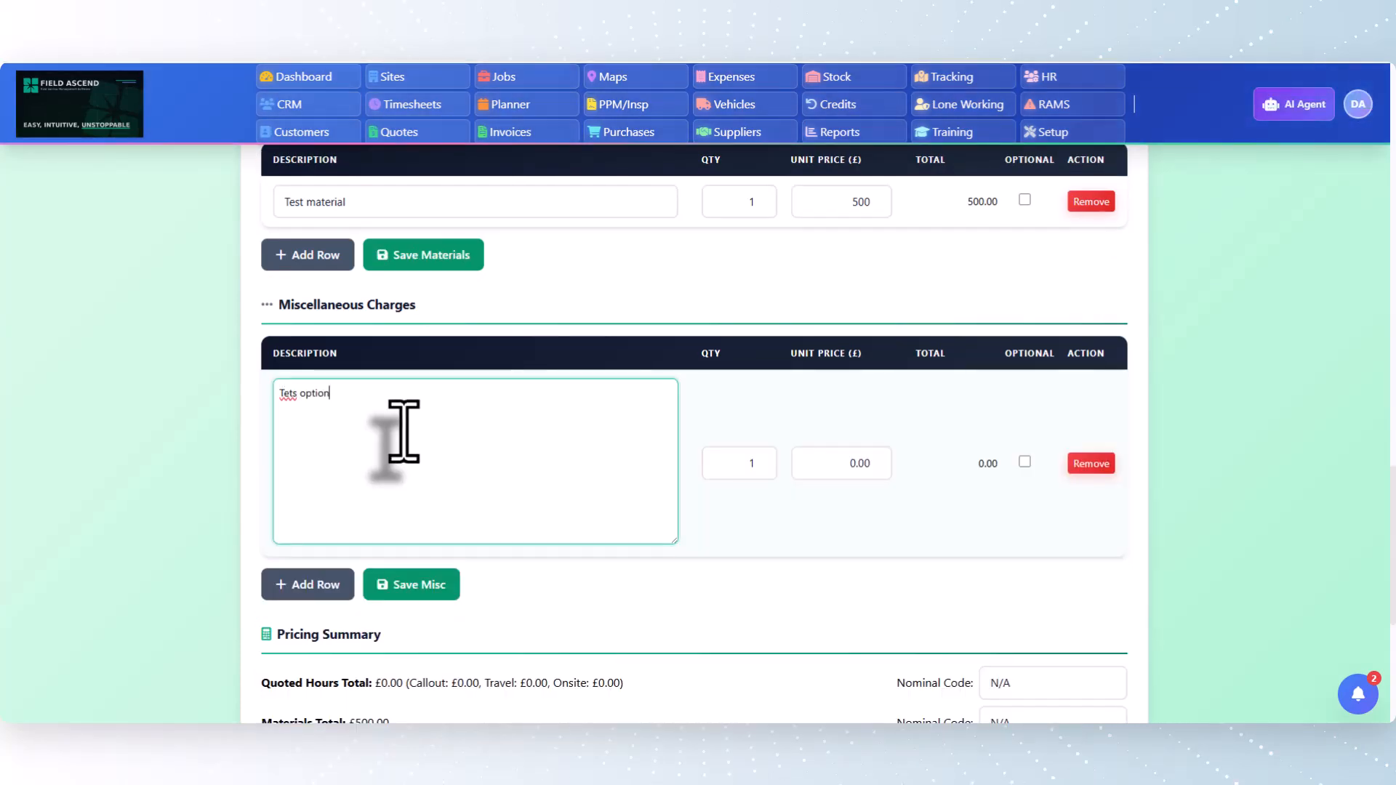
right_click(287, 393)
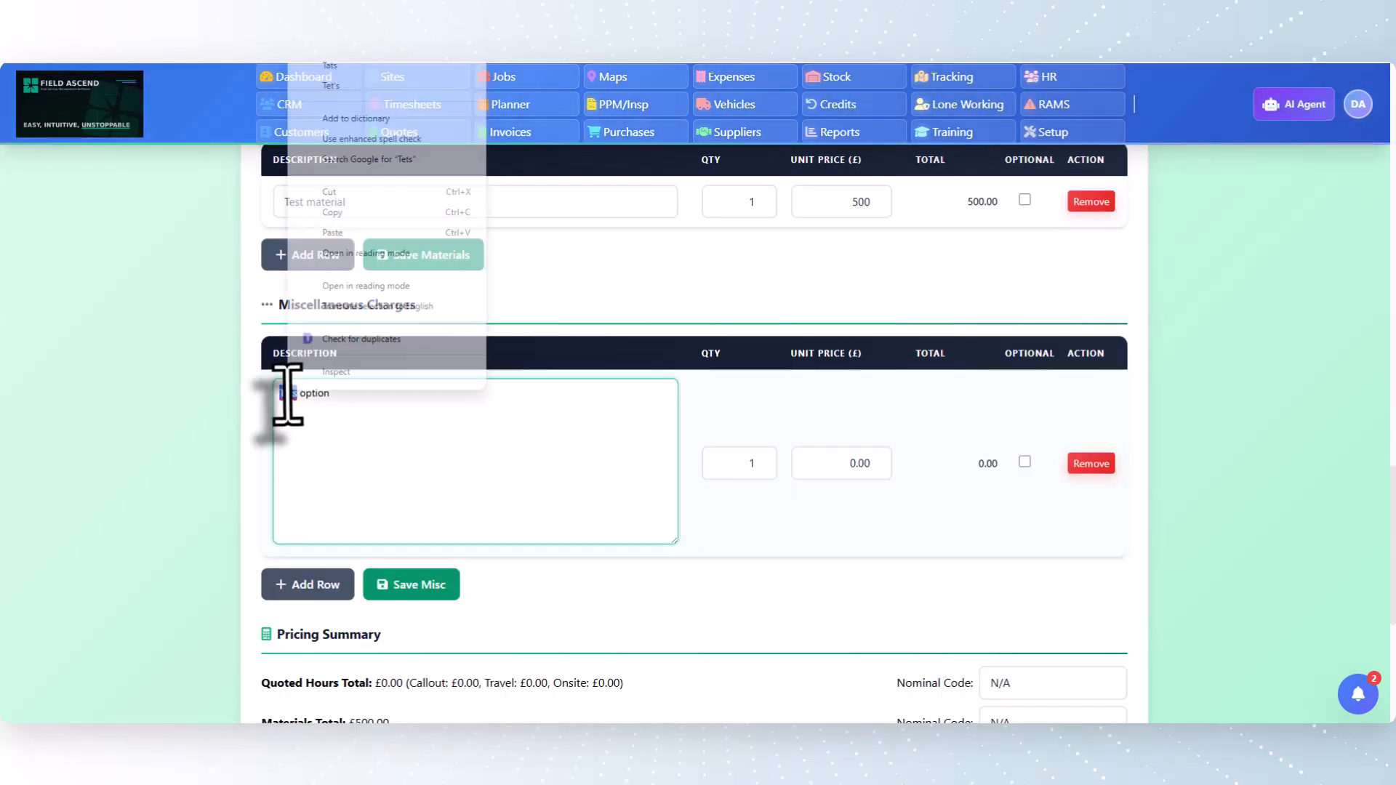
click(367, 73)
click(850, 463)
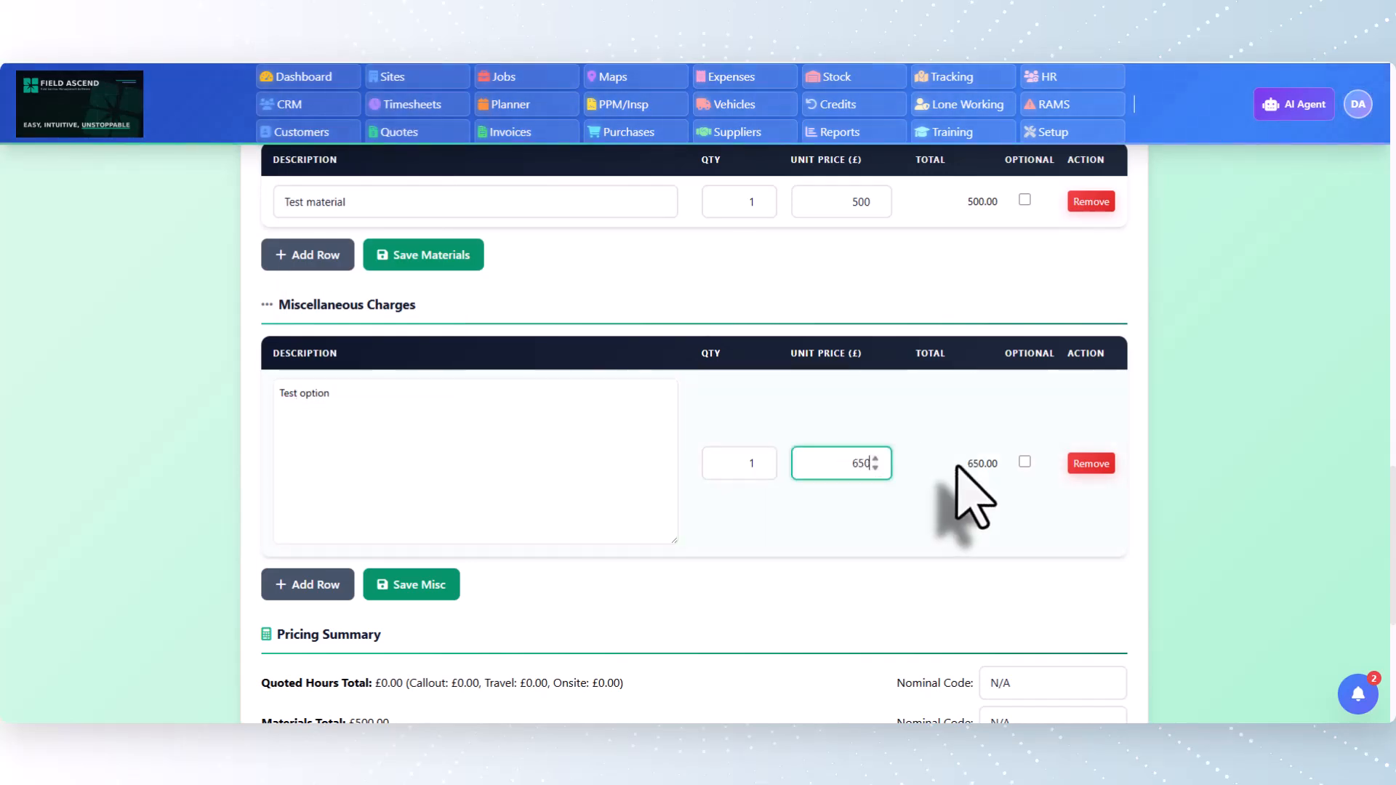
click(407, 586)
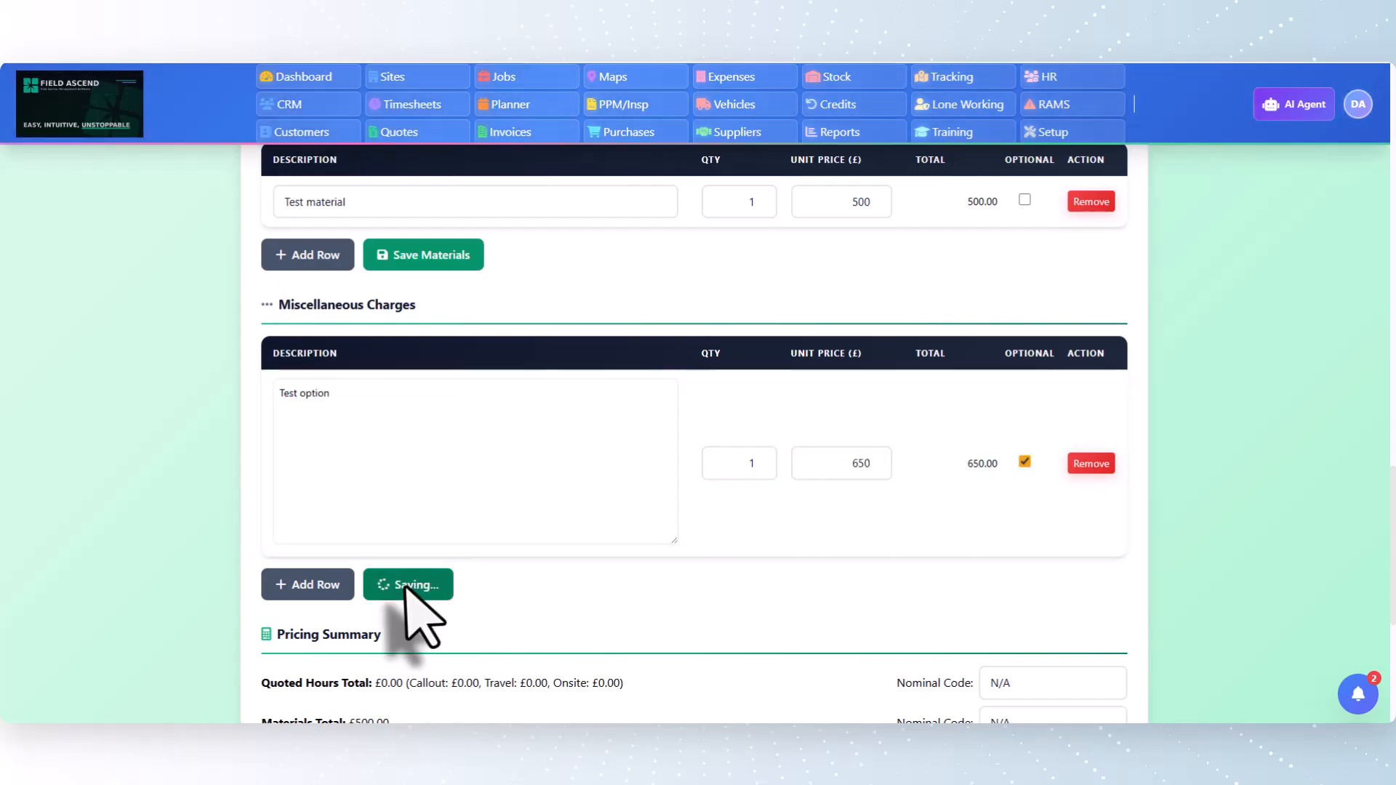
Email the quote to the customer using the Default Simple PDF template, keeping the response buttons in the body, and refresh the page
scroll(945, 436, down, 5)
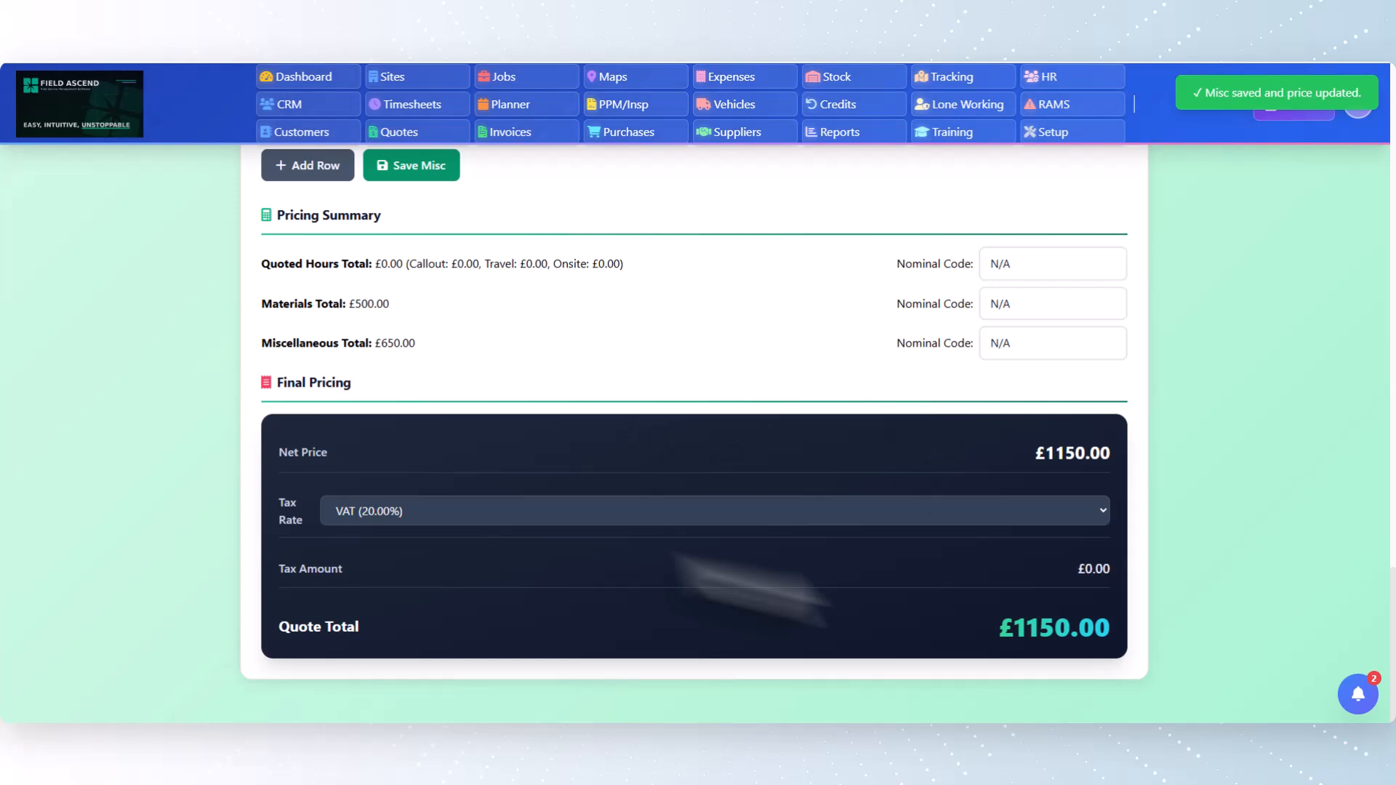
scroll(1178, 560, up, 2)
scroll(607, 468, up, 9)
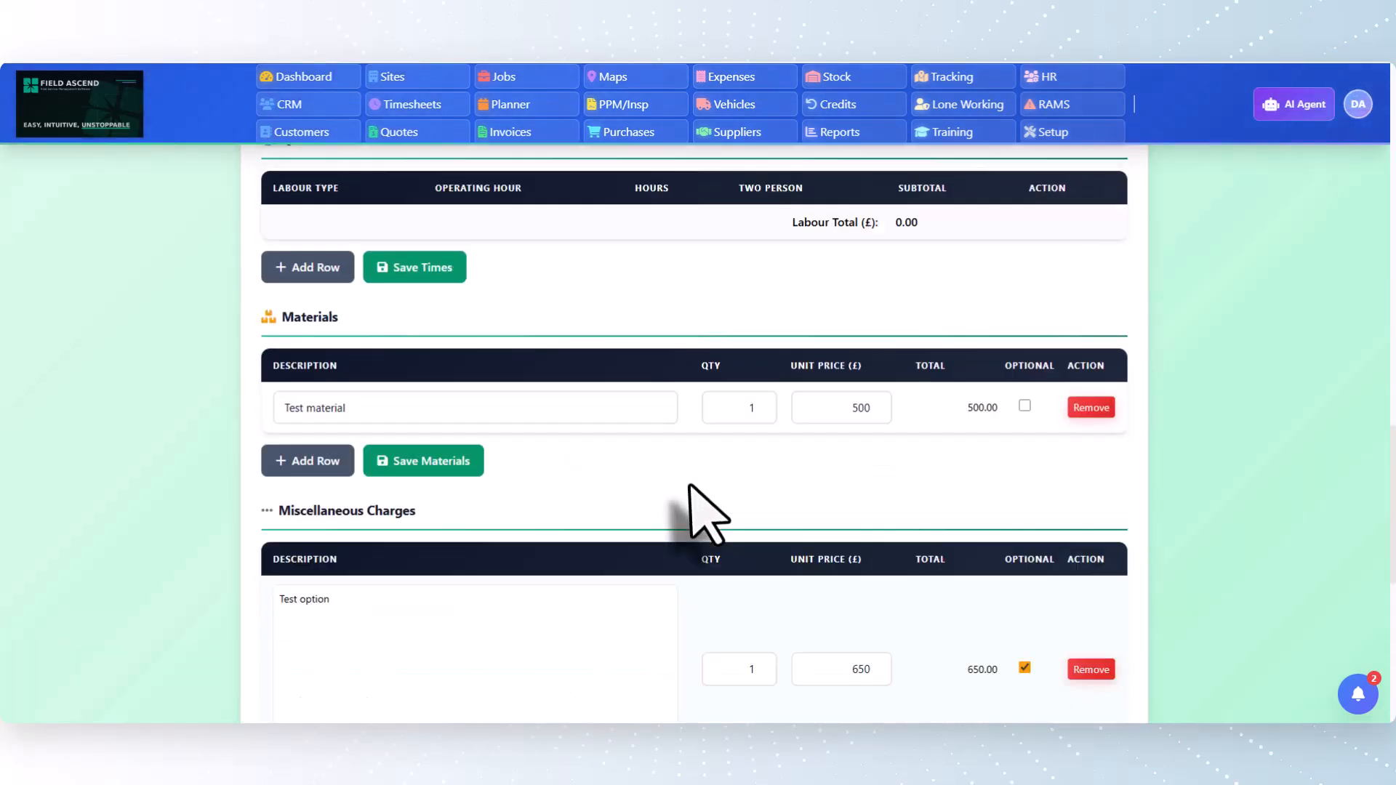
scroll(570, 476, up, 10)
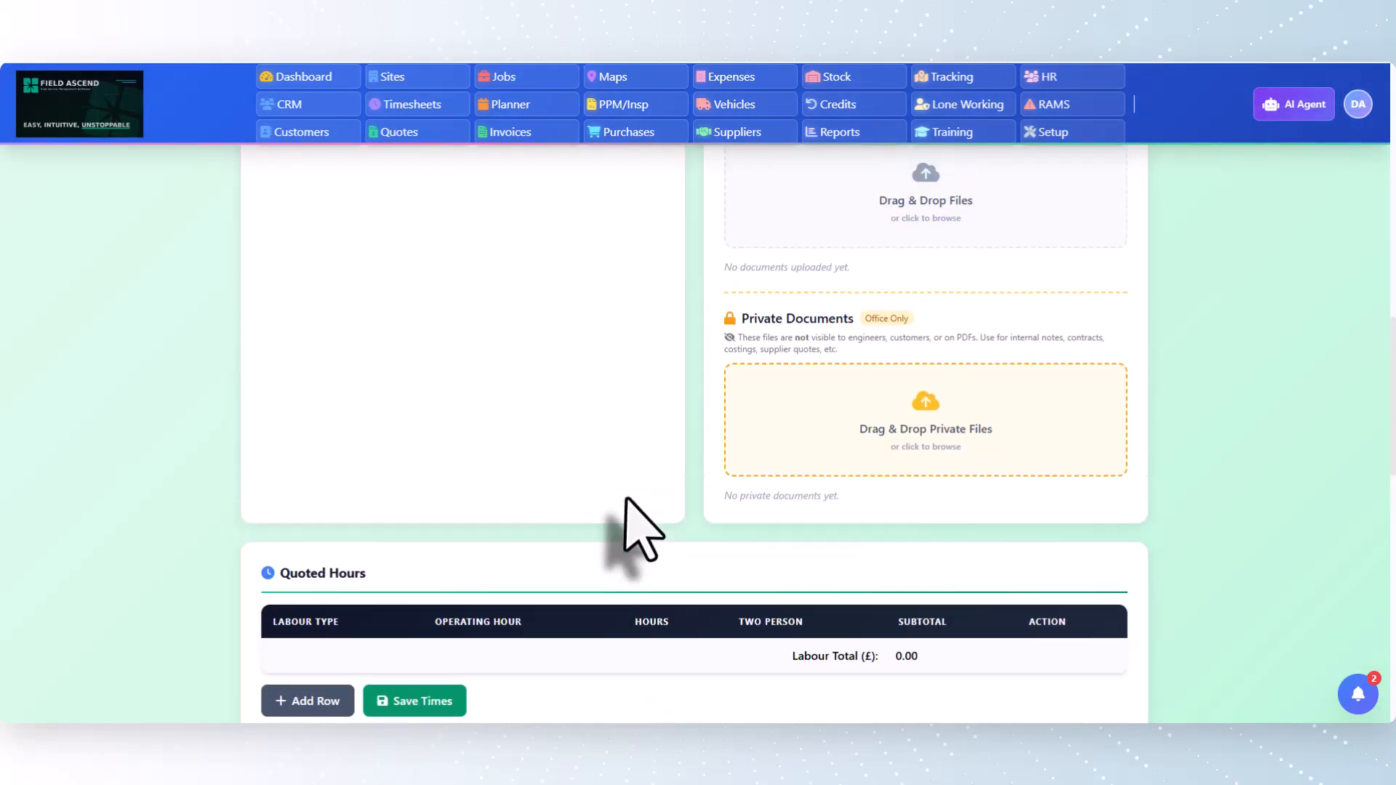
click(545, 356)
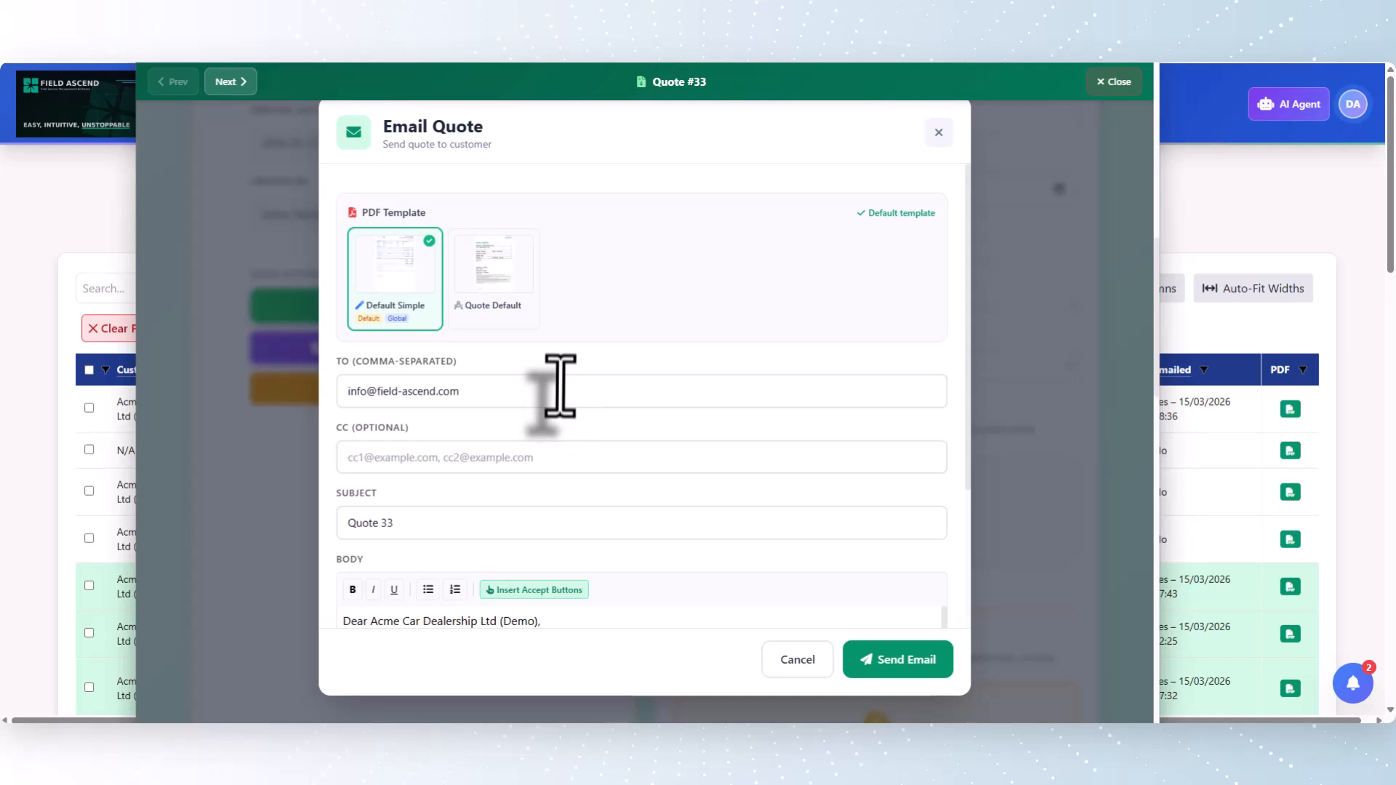
scroll(530, 446, down, 3)
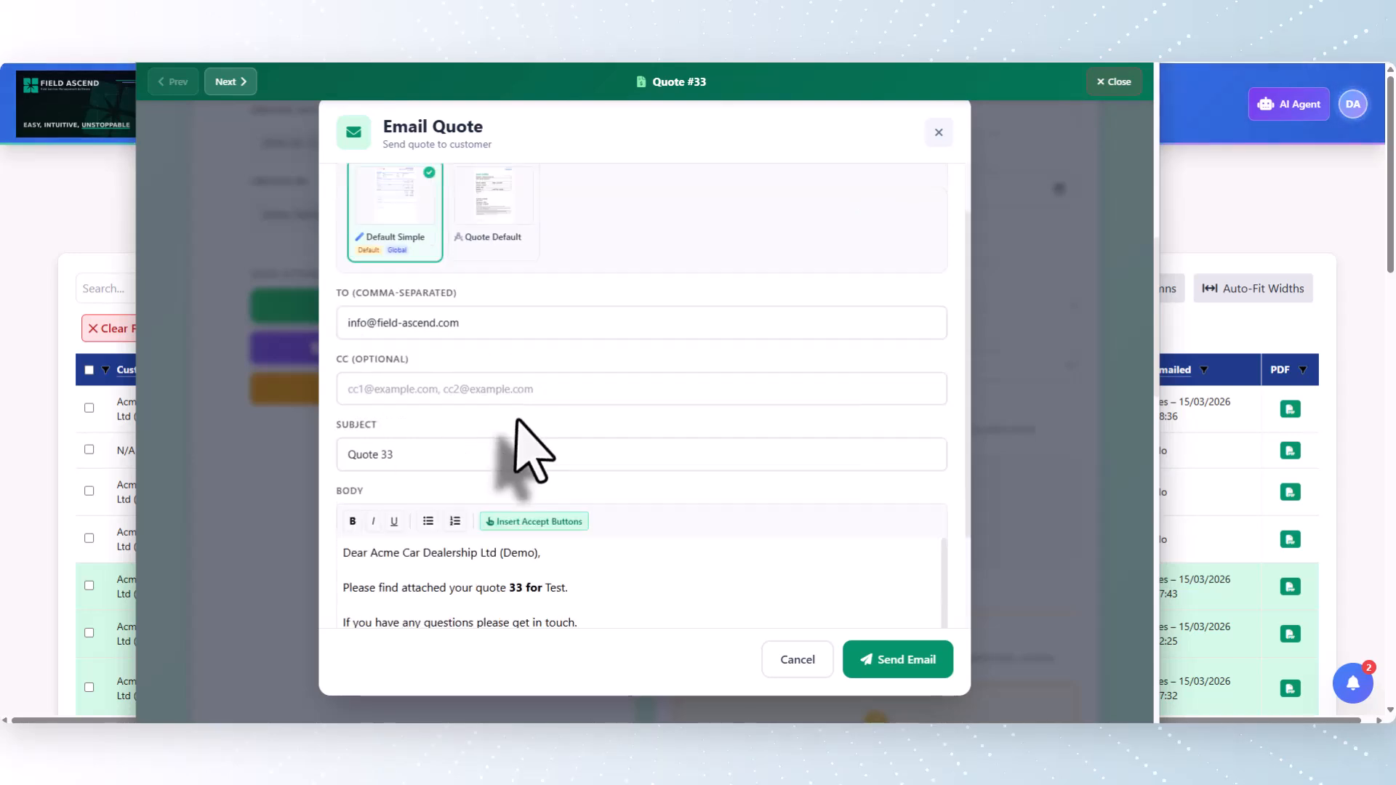
scroll(738, 552, down, 2)
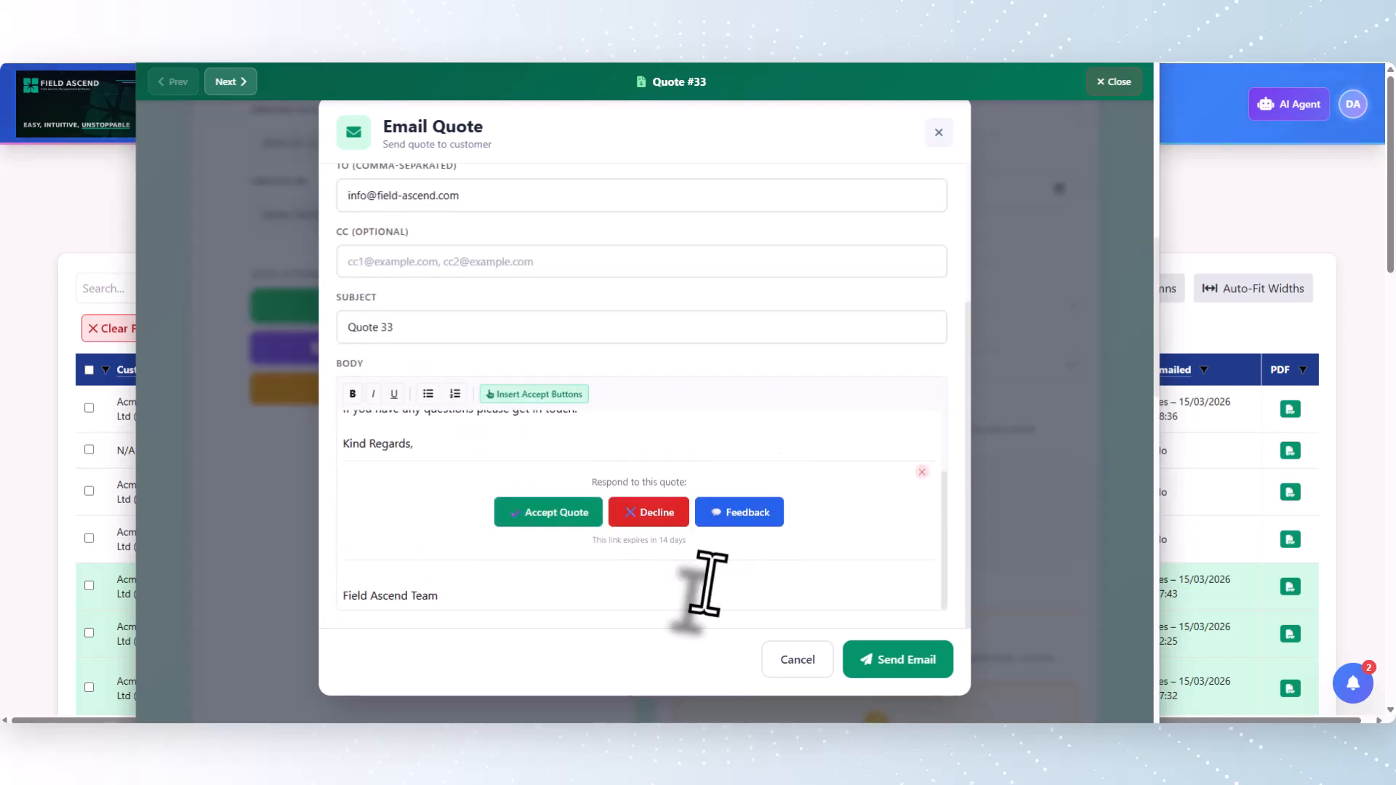
scroll(349, 443, up, 6)
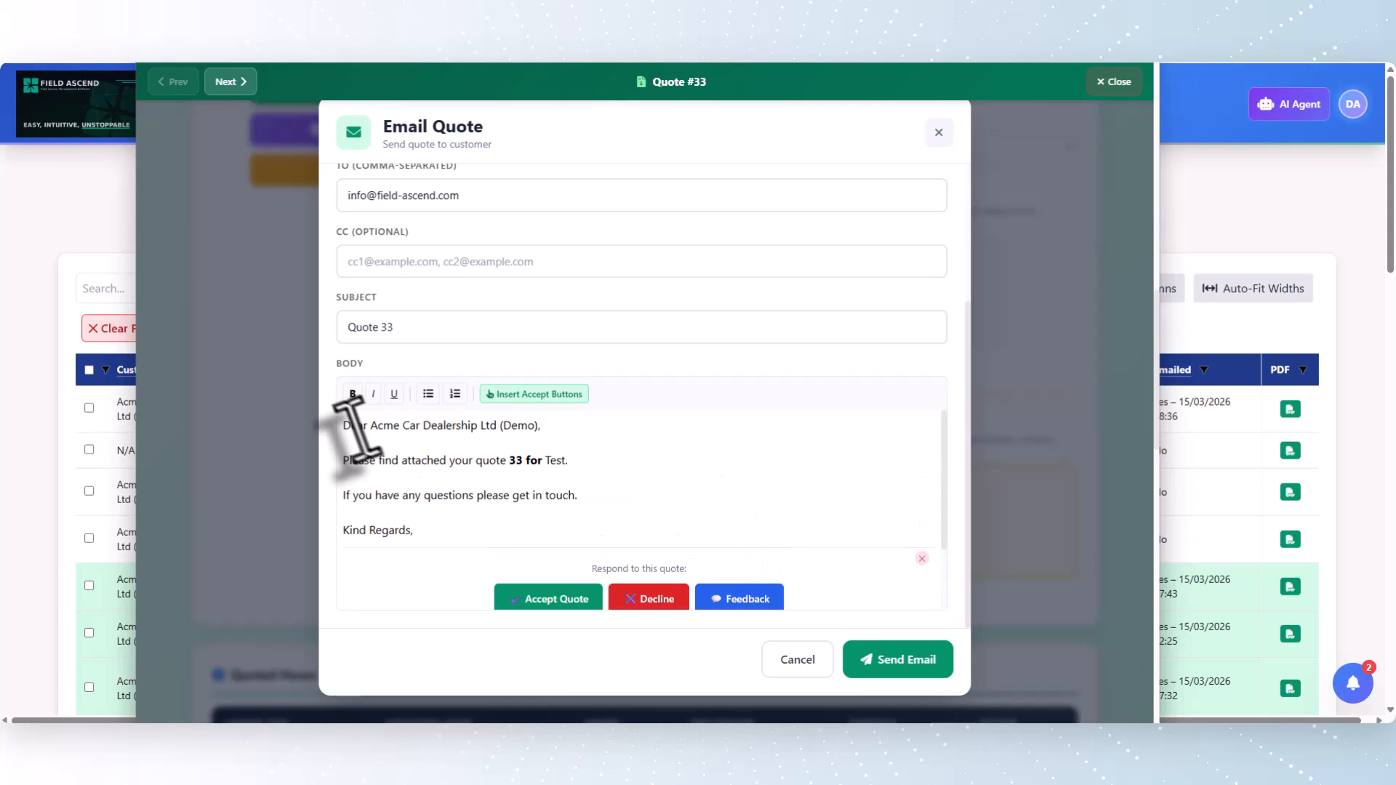
click(883, 661)
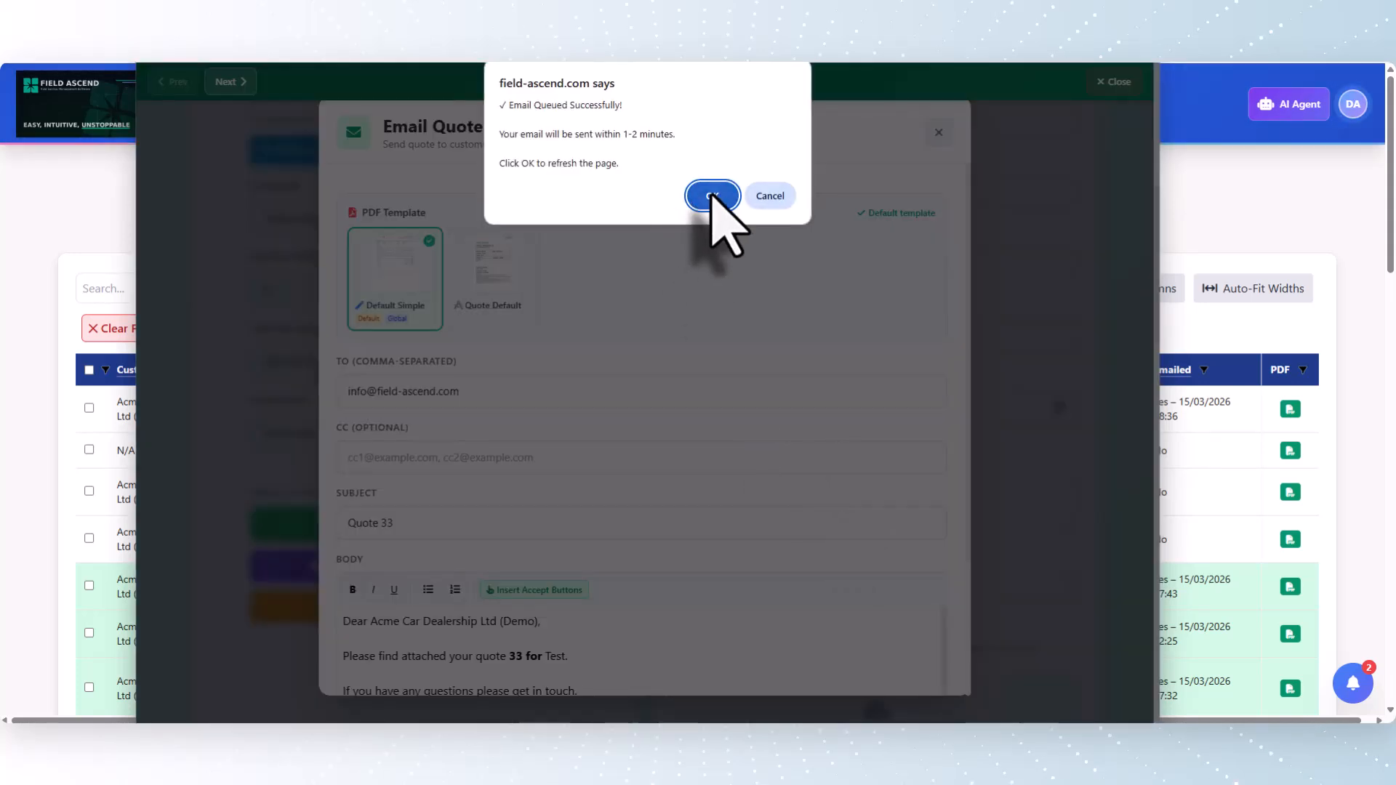
click(702, 196)
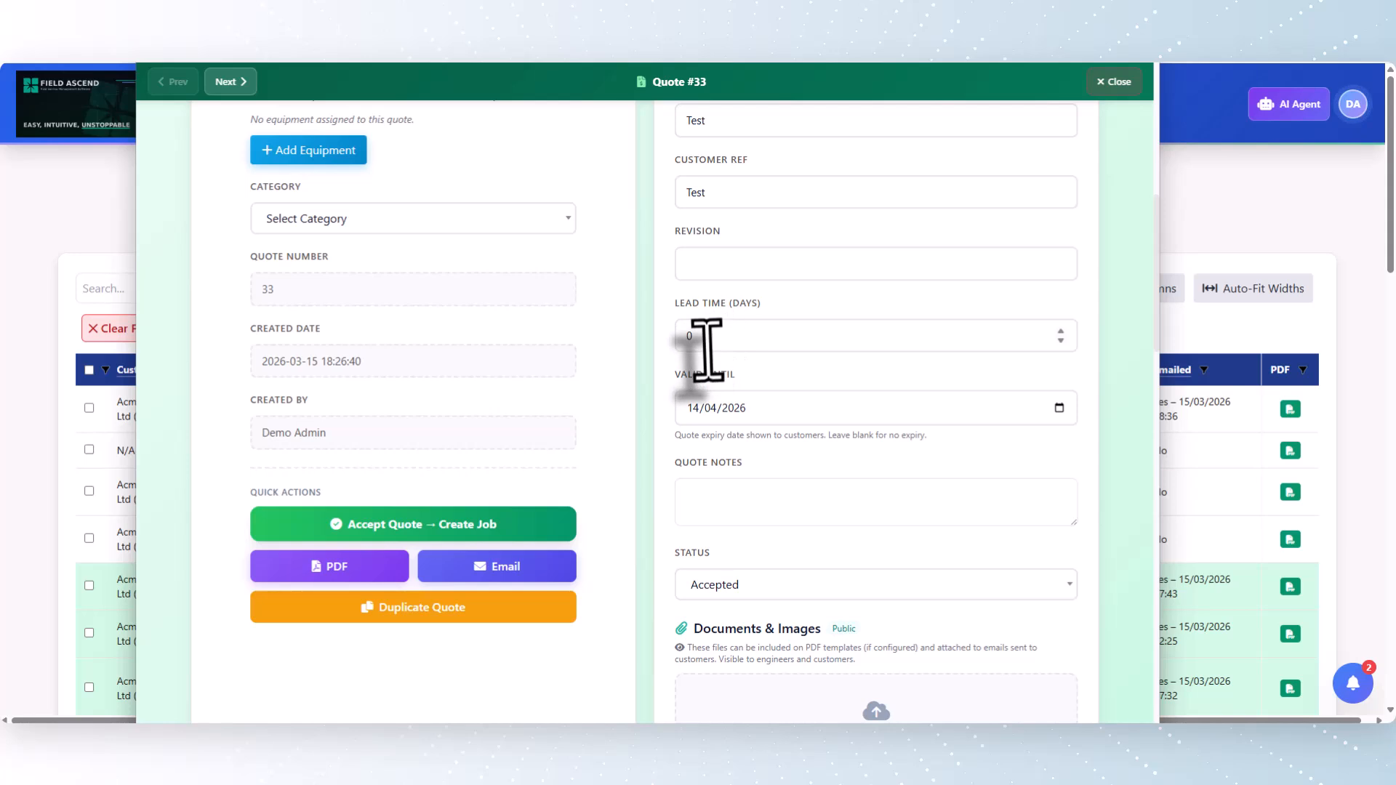
Review the received quote email's message text and its attached quote-33.pdf
scroll(626, 368, up, 8)
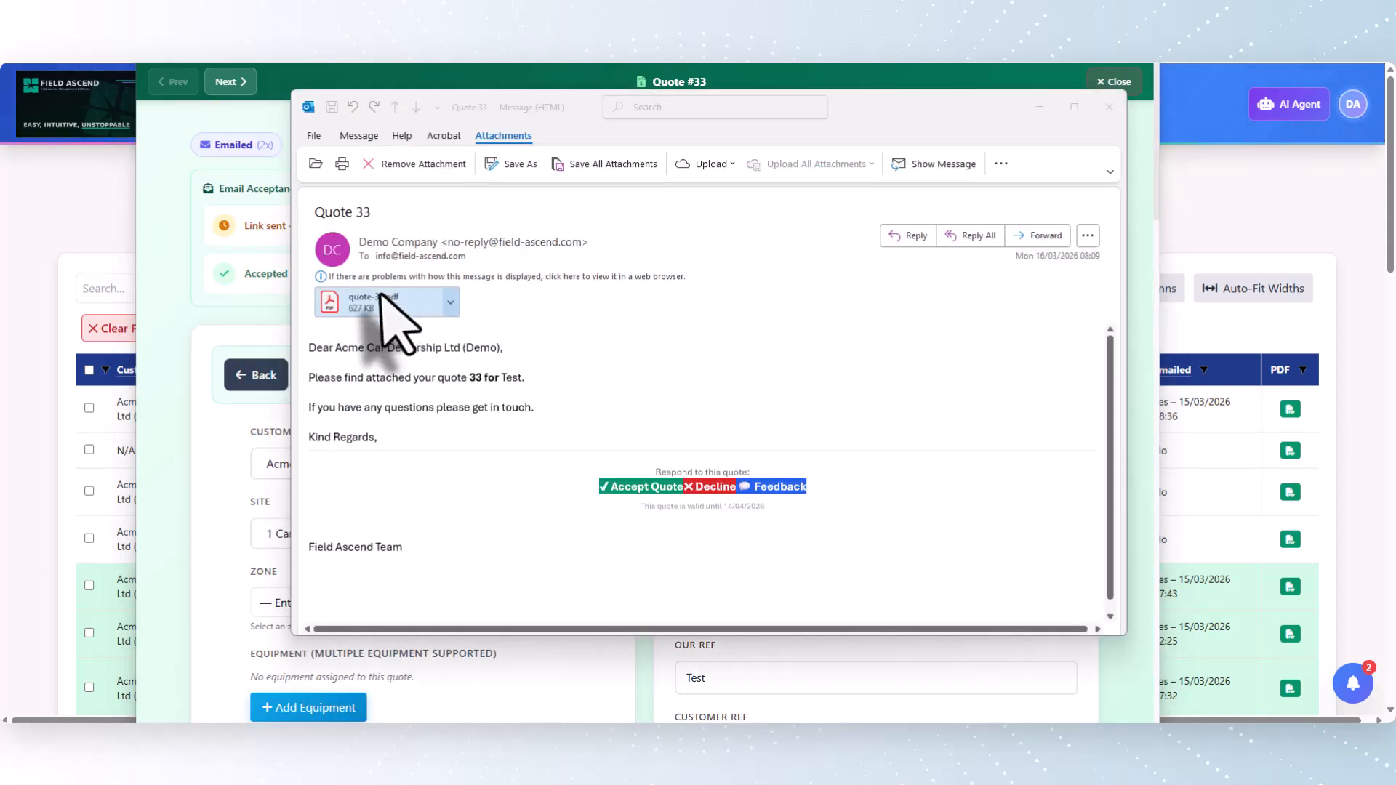
drag(313, 352, 474, 429)
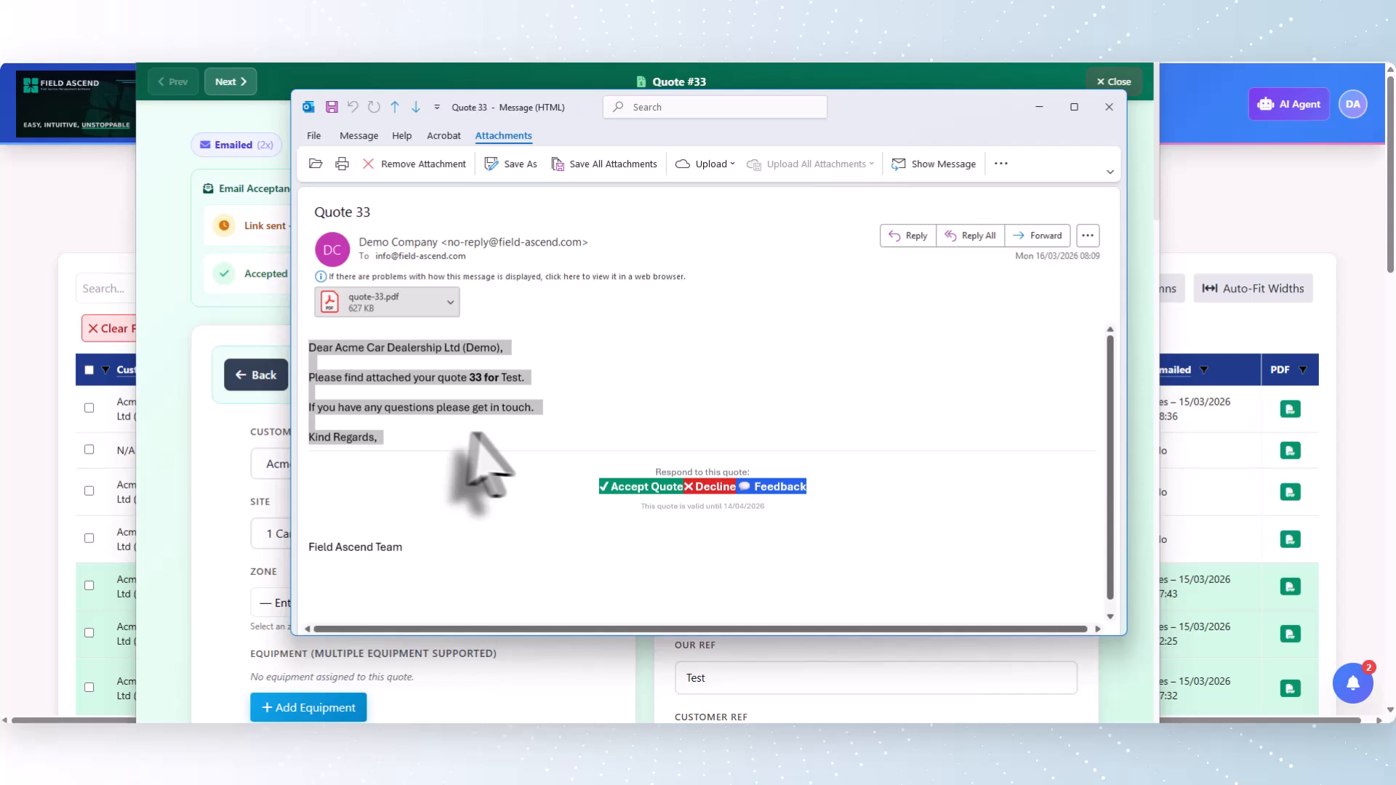
click(657, 408)
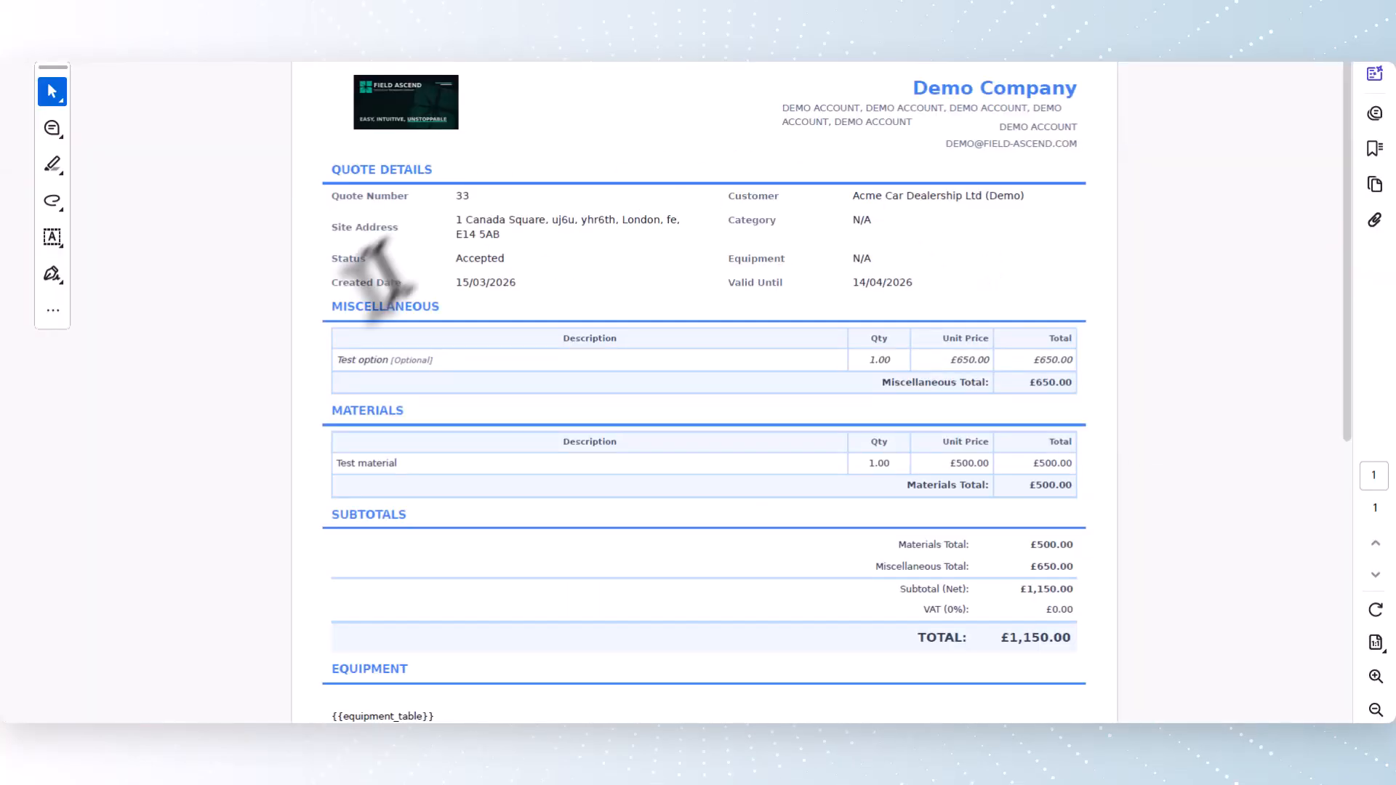
mouse_move(987, 742)
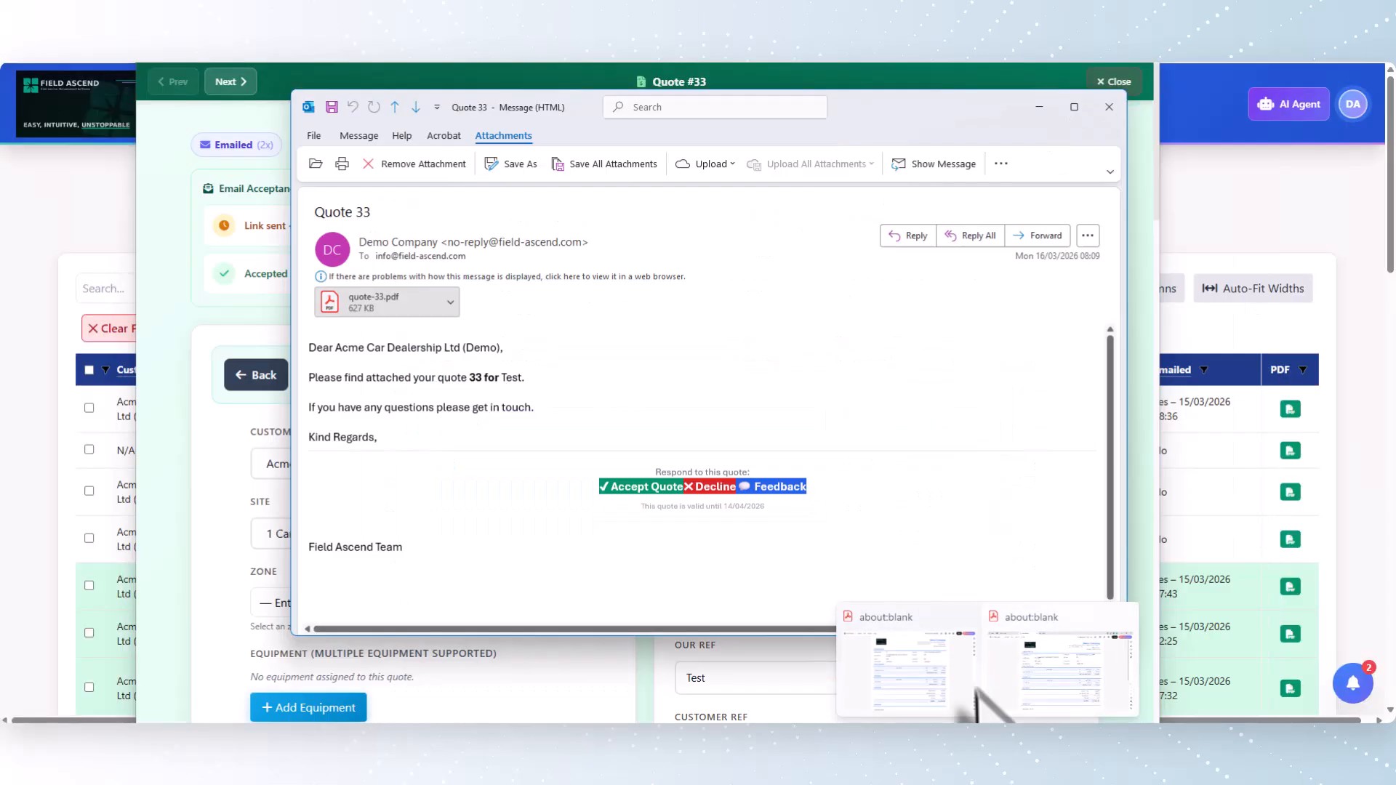
Follow the email's Accept Quote link, exclude the optional Test option item, and start accepting the quote
click(644, 486)
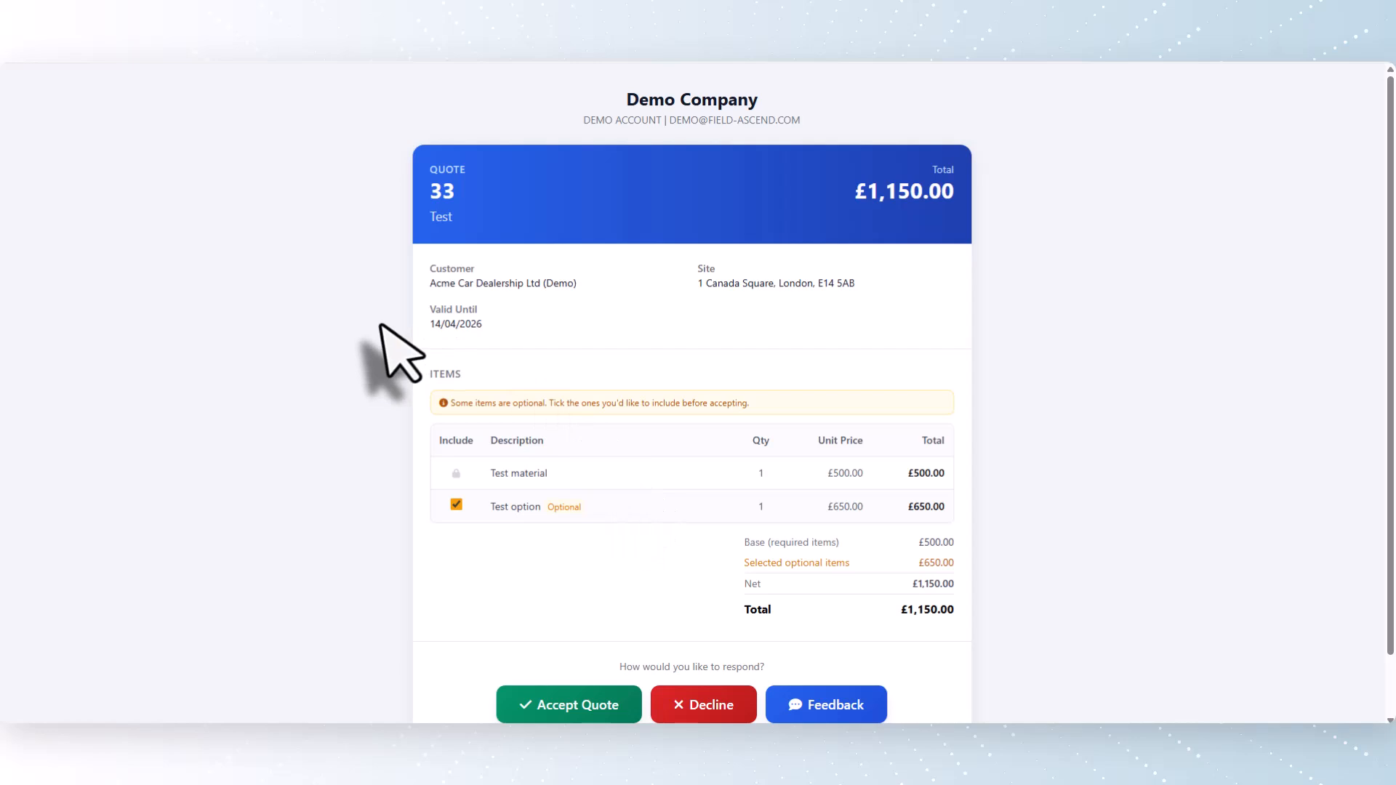
scroll(396, 353, down, 1)
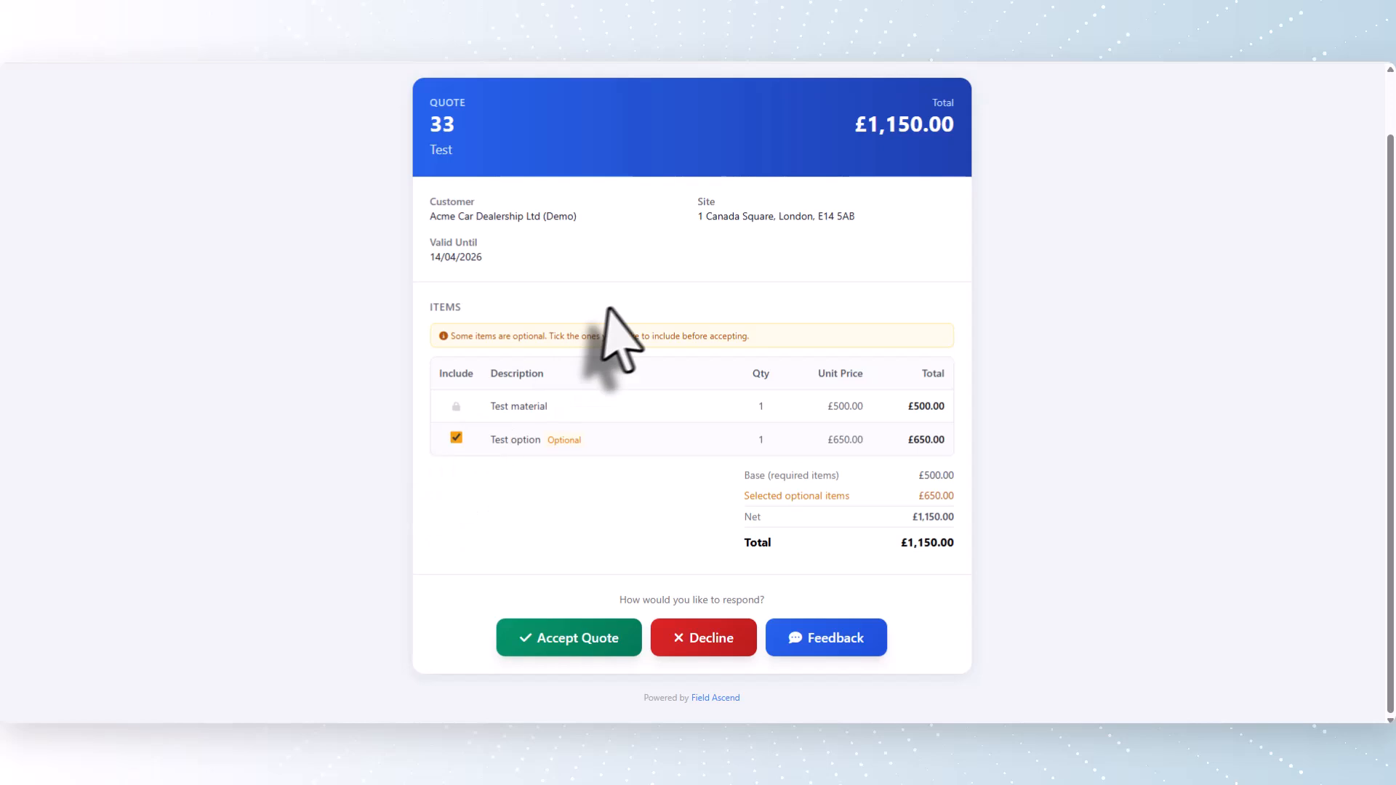
click(456, 437)
click(589, 638)
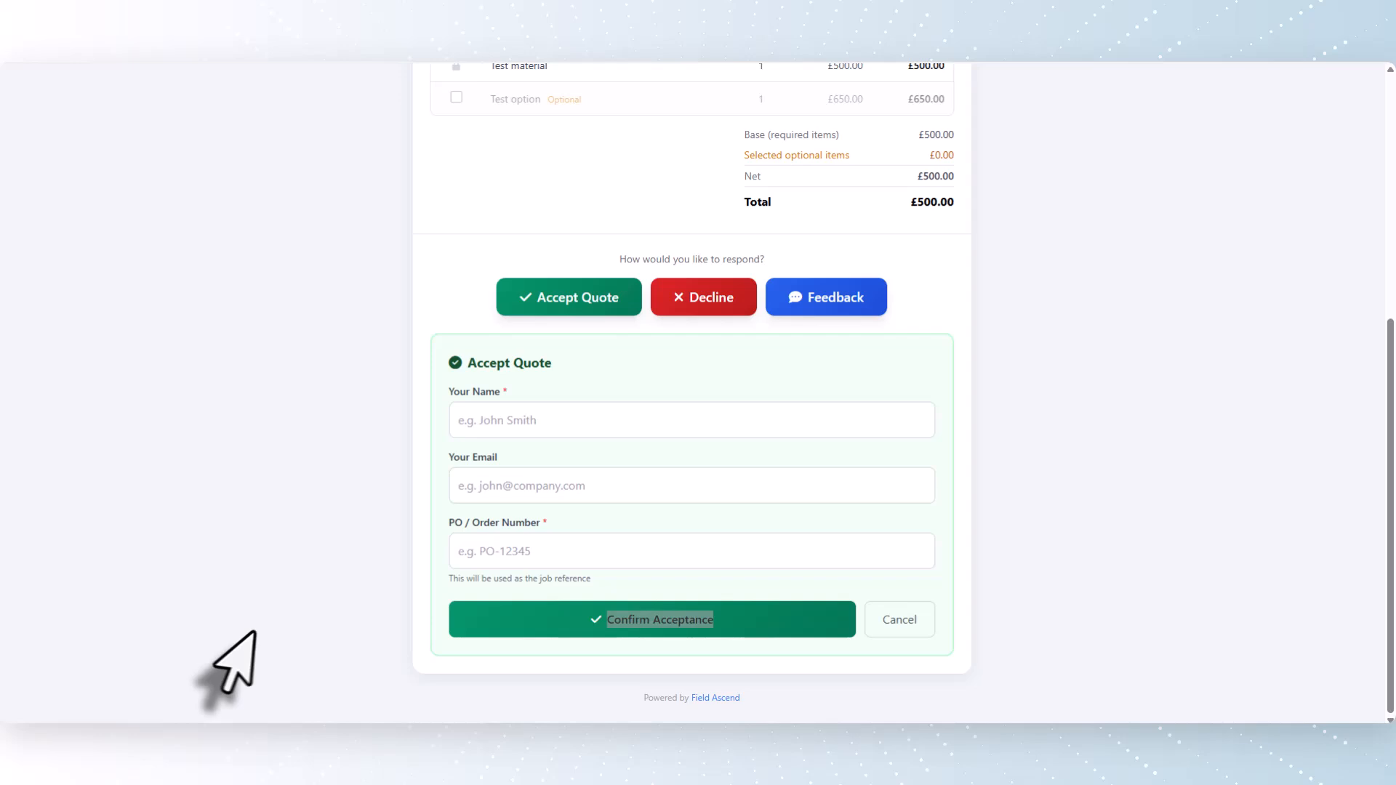
Enter the accepting customer's name and the PO / Order Number, and confirm acceptance of the quote
click(501, 424)
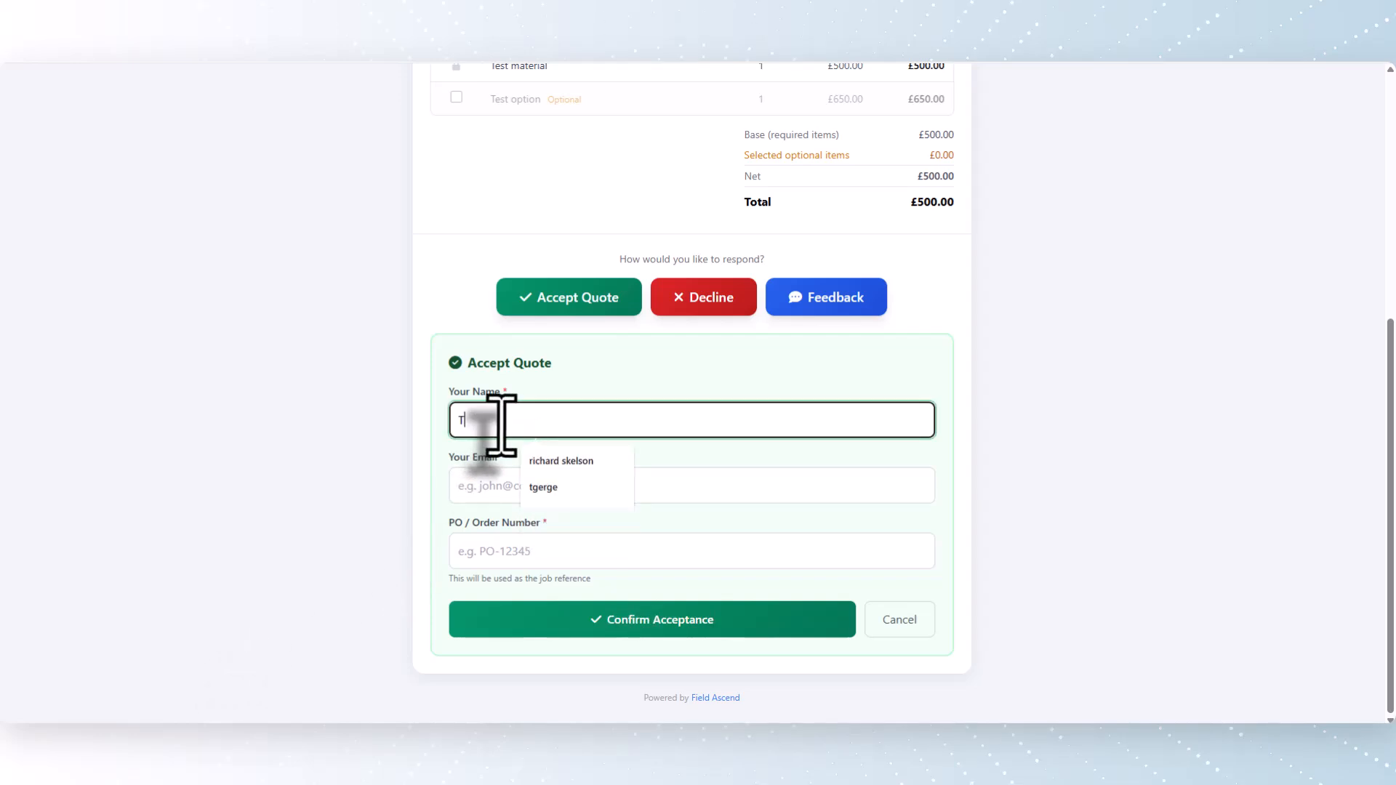
key(Tab)
key(Tab)
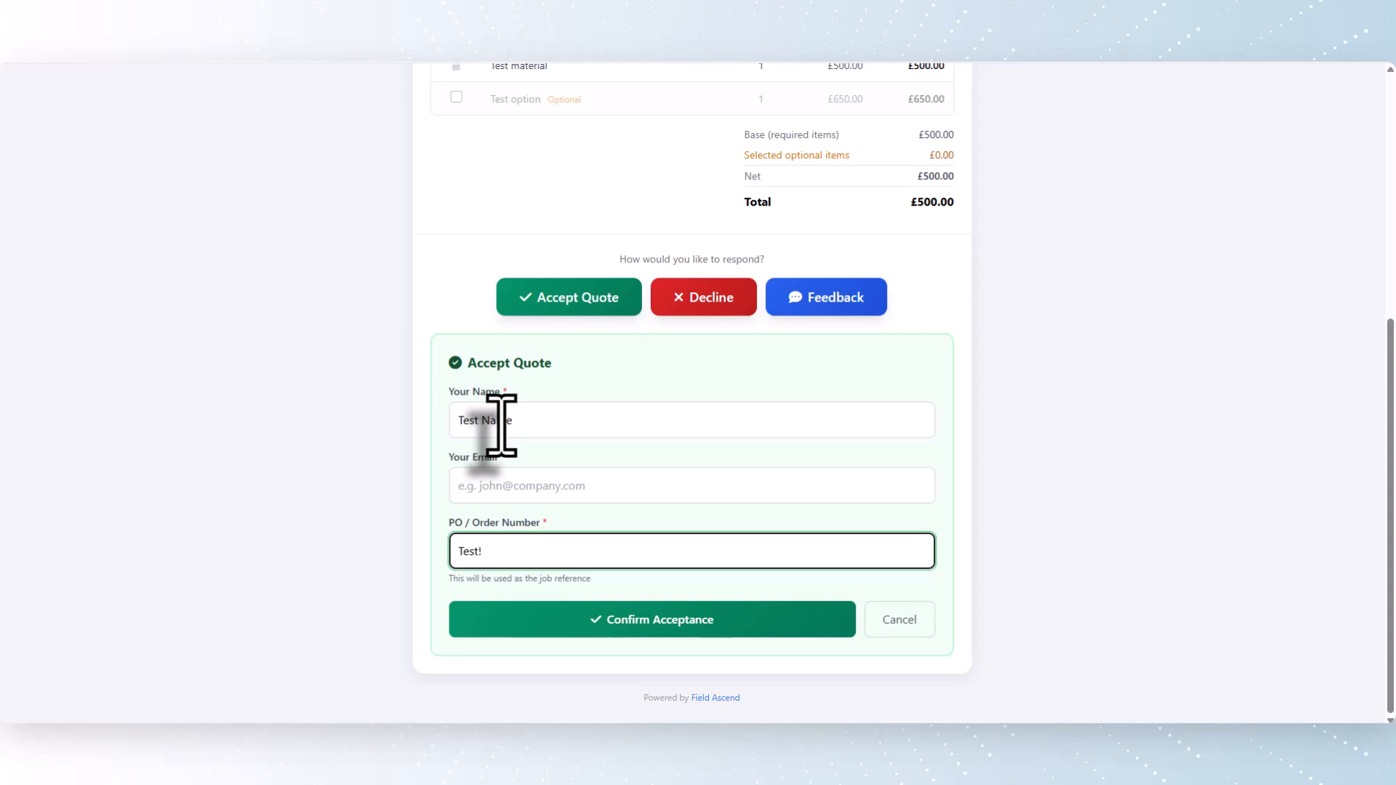
text(Test123)
click(678, 631)
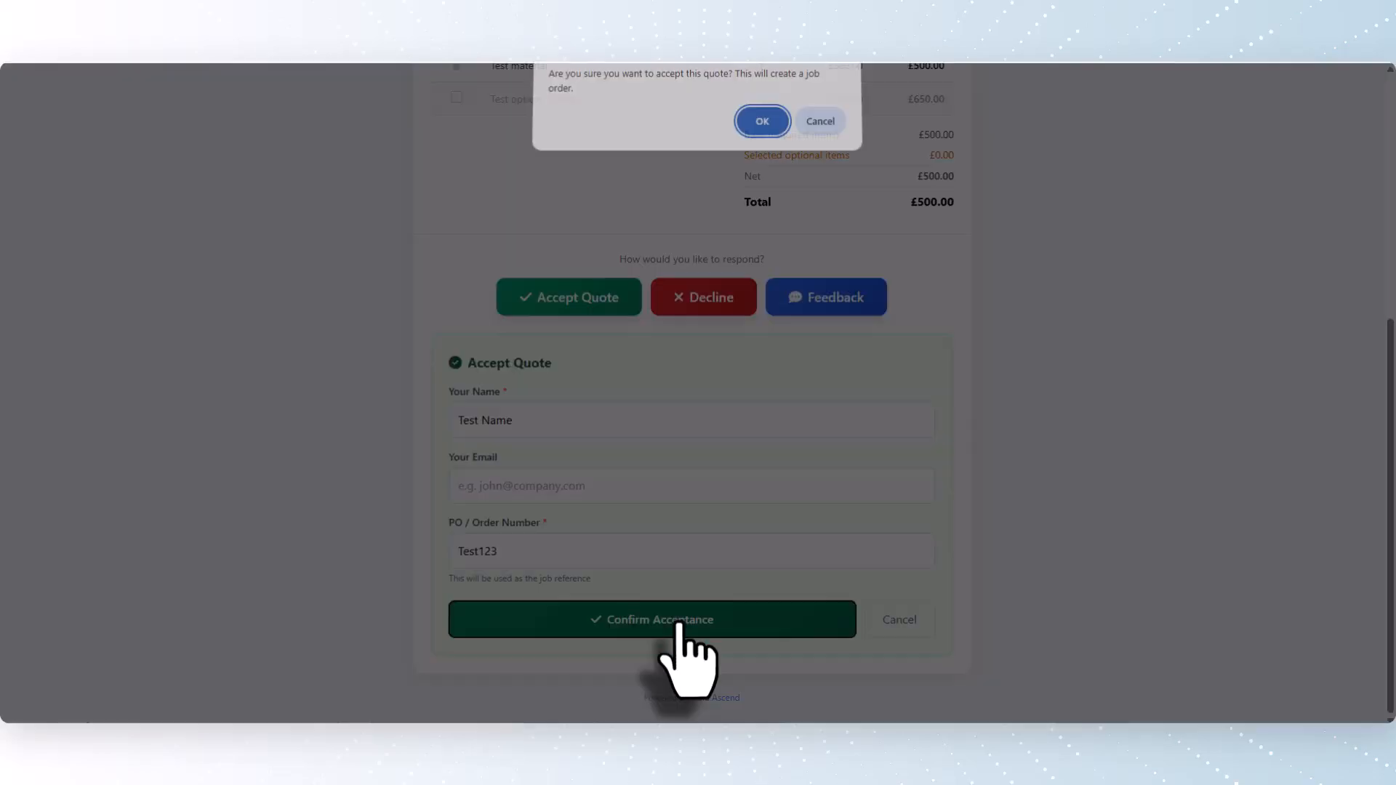
click(759, 129)
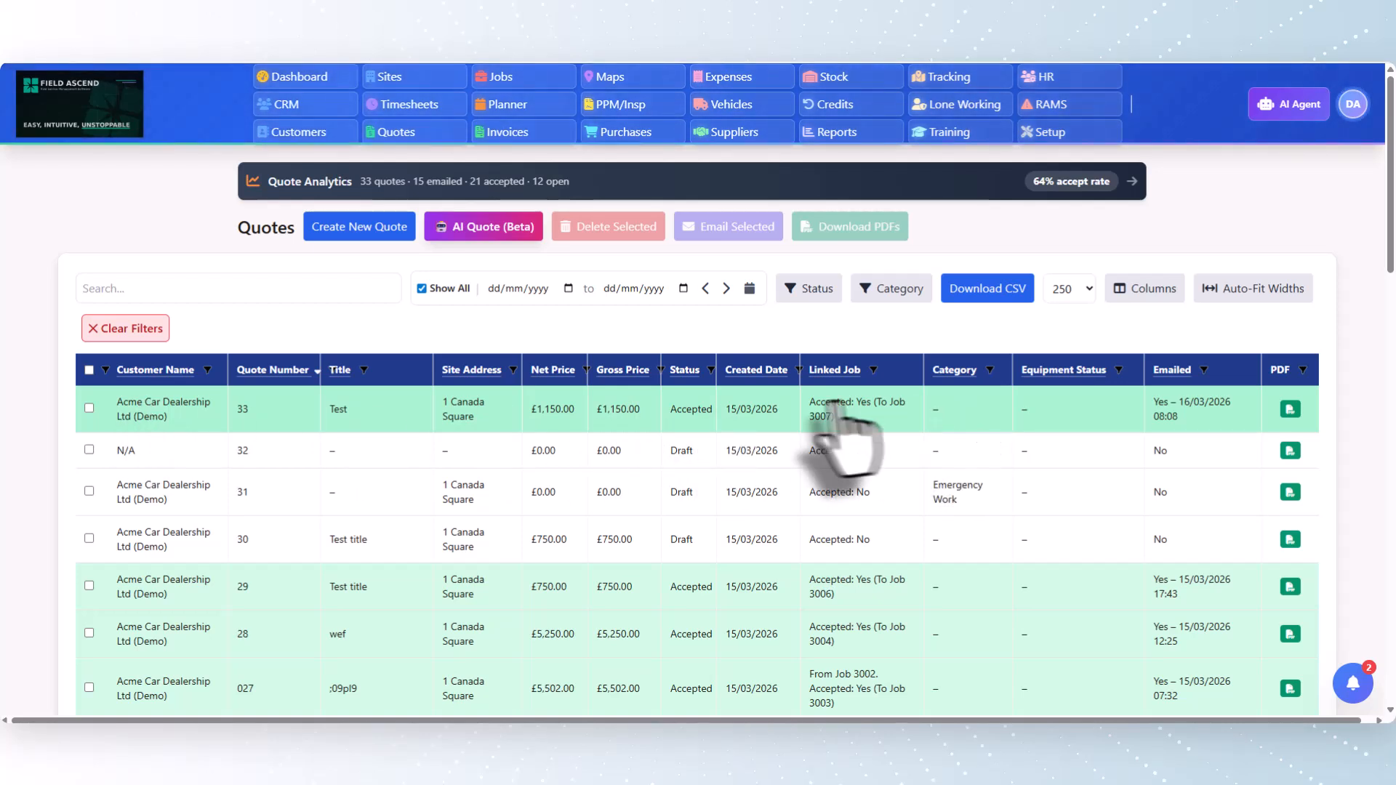
Review quote 33's acceptance details, Lifecycle Flowchart and Email Acceptance Activity
click(484, 407)
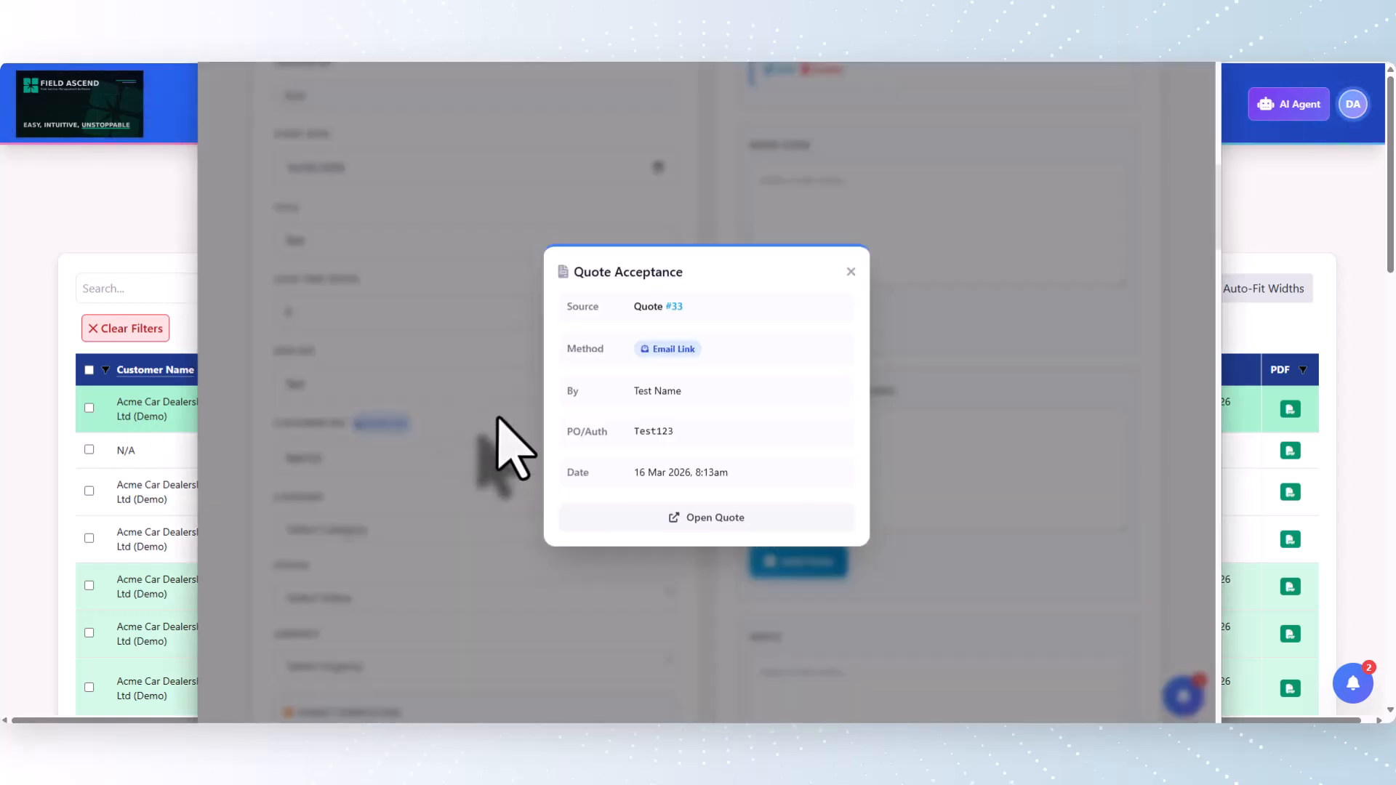
click(850, 271)
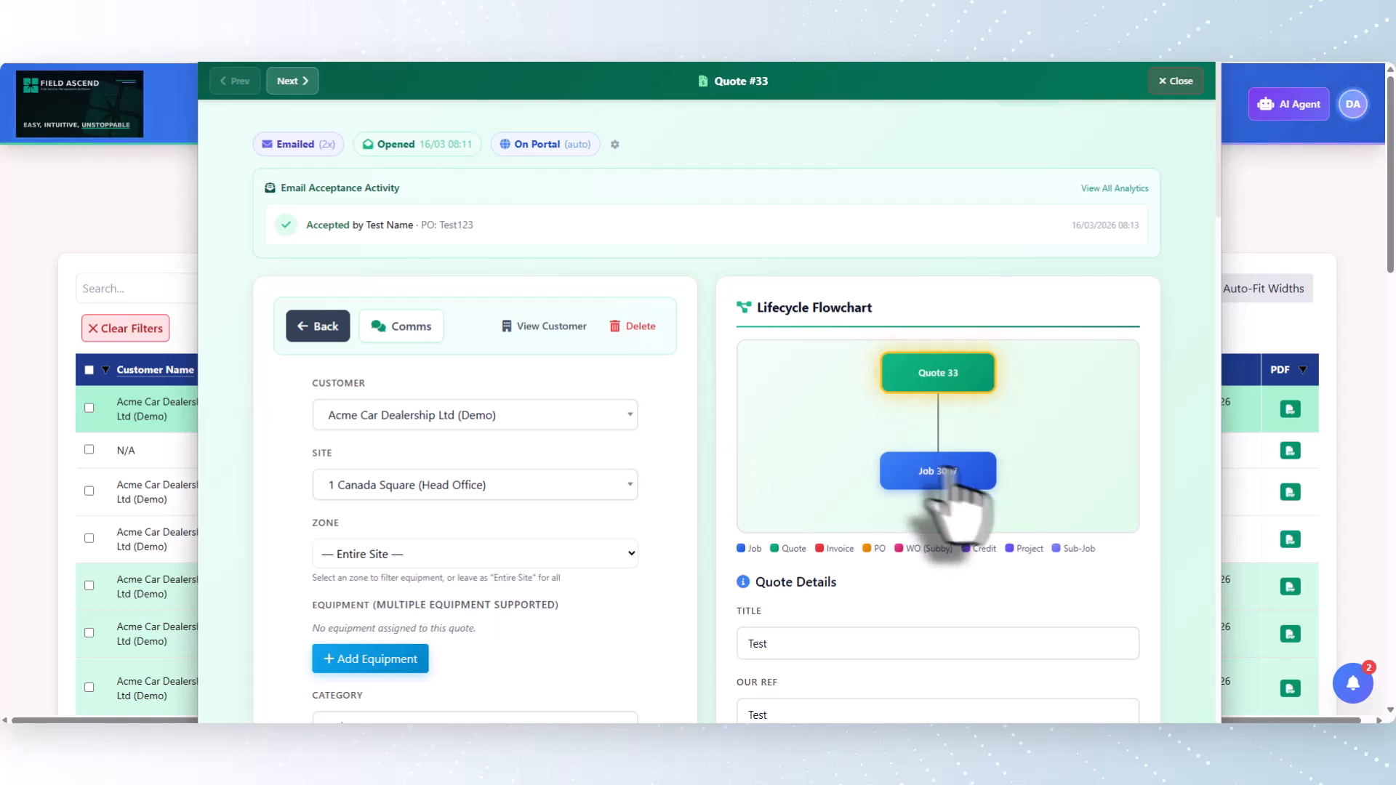
scroll(610, 429, down, 2)
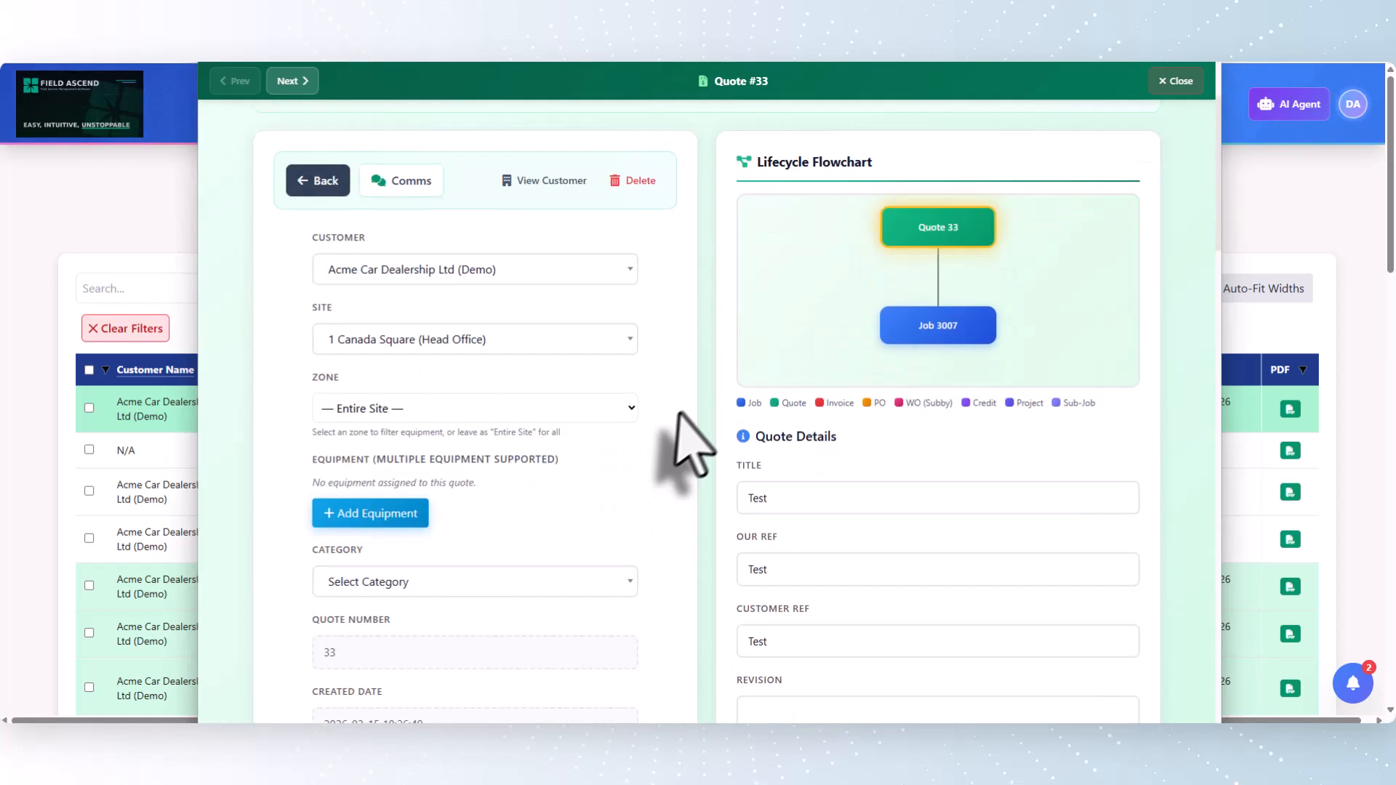
scroll(623, 368, up, 2)
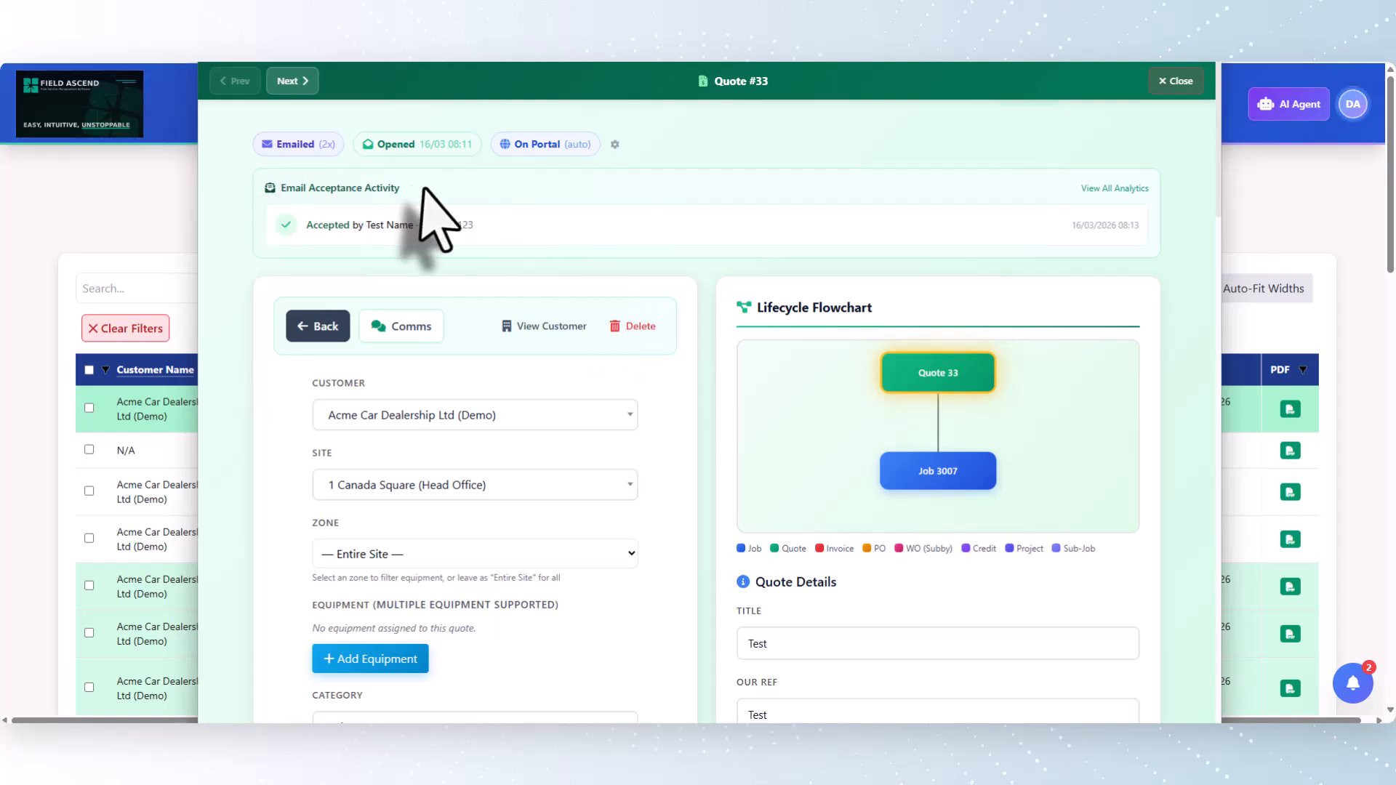
drag(422, 189, 267, 186)
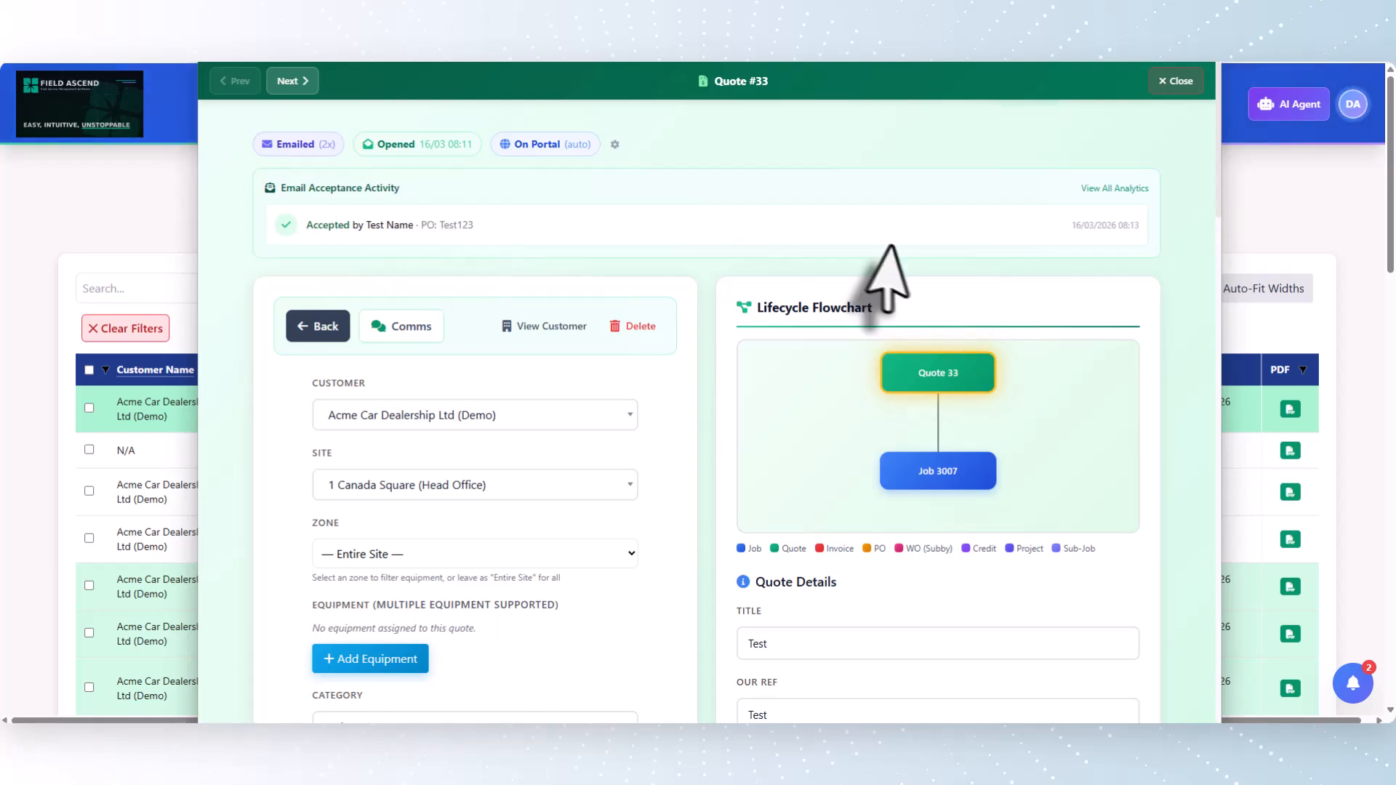
Open the job linked to quote 33 from the Lifecycle Flowchart and examine its details and Work To Be Done notes
click(938, 469)
scroll(896, 243, down, 2)
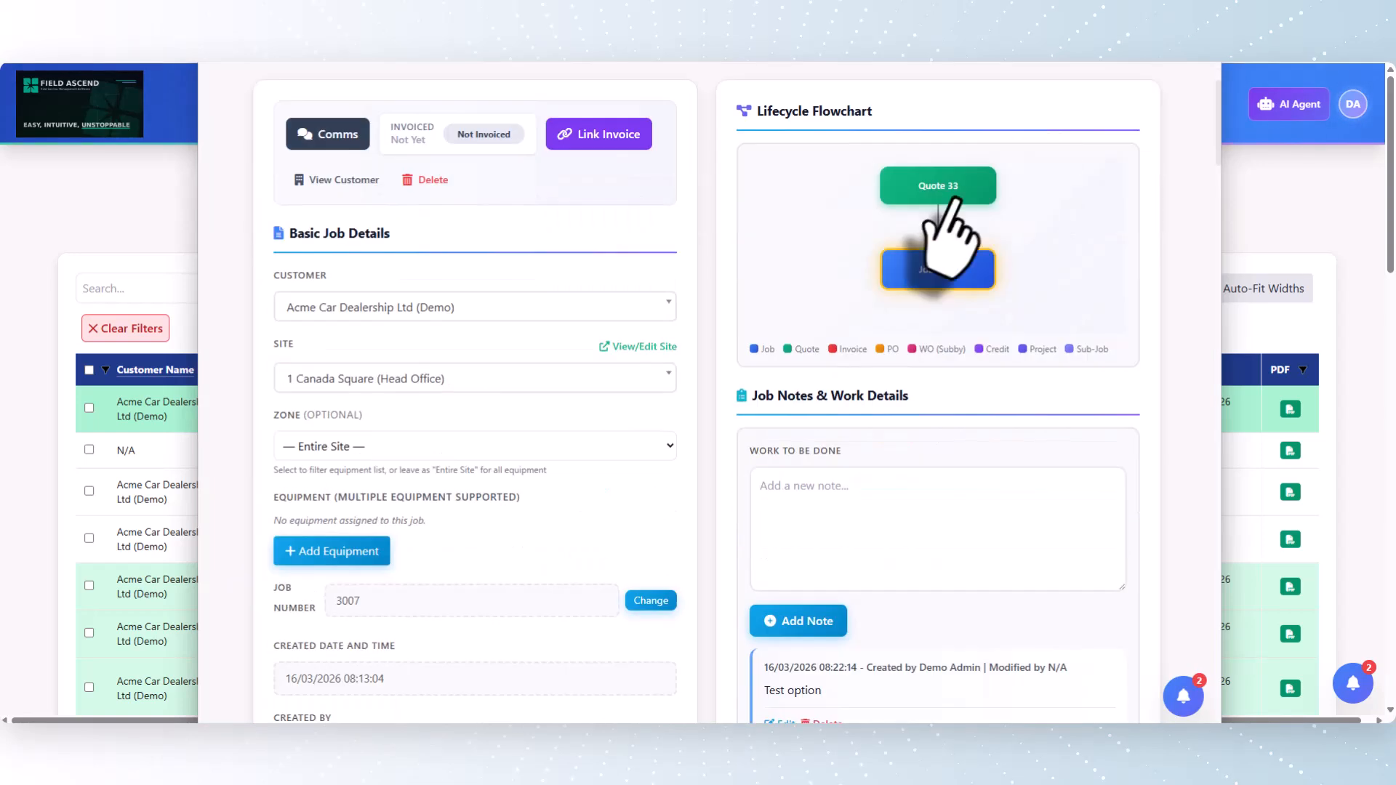
scroll(881, 373, down, 3)
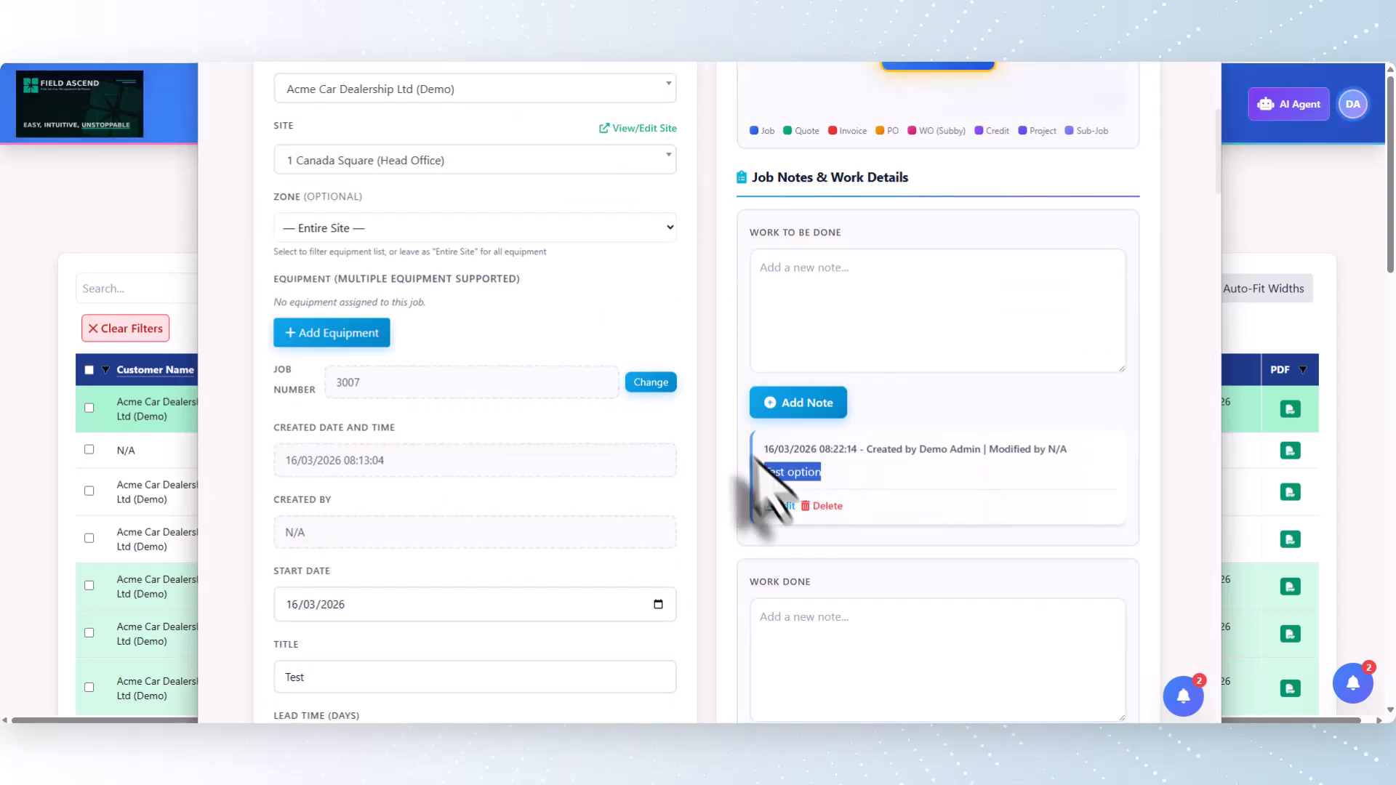
View the Quote Acceptance details behind the job's Customer Ref Email Link badge, and close them
scroll(482, 436, down, 5)
scroll(447, 425, down, 1)
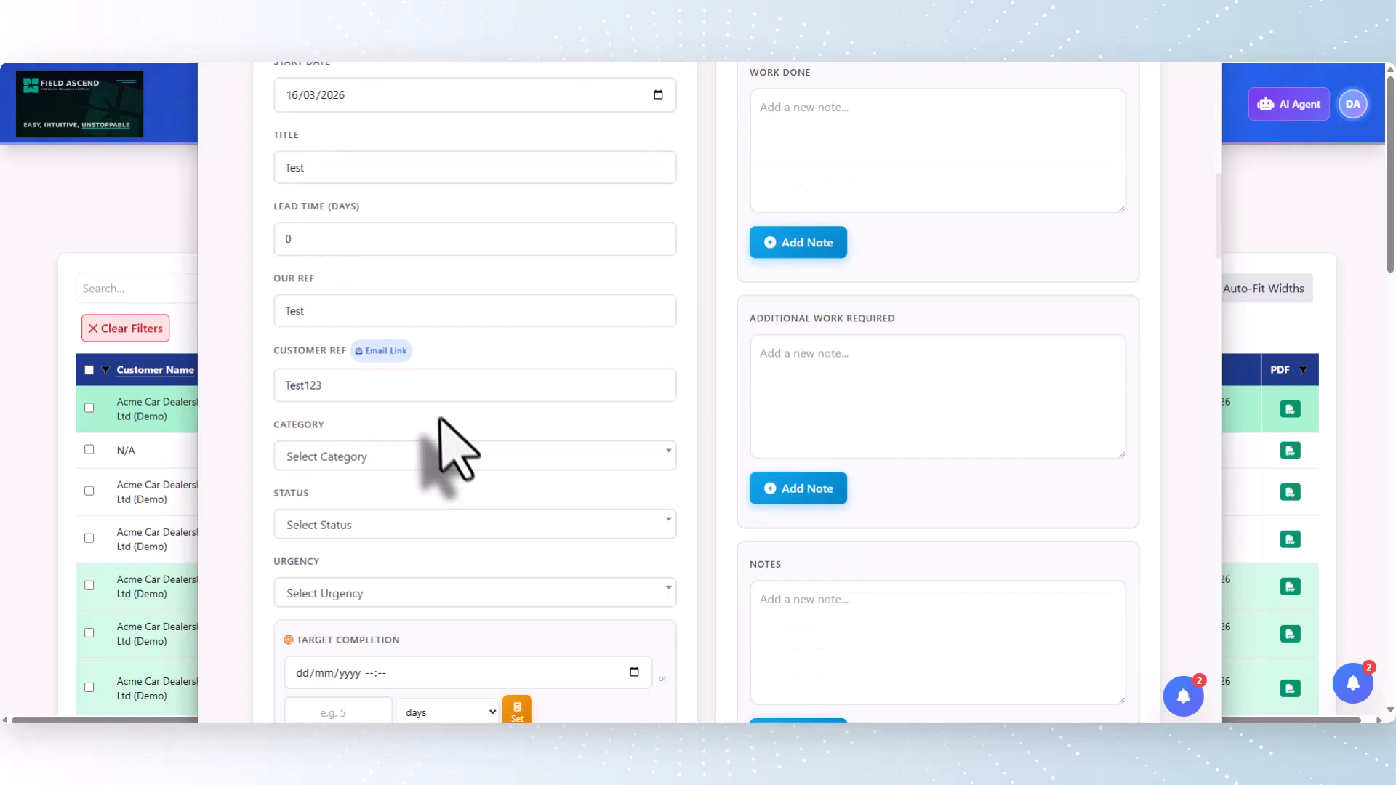
click(393, 352)
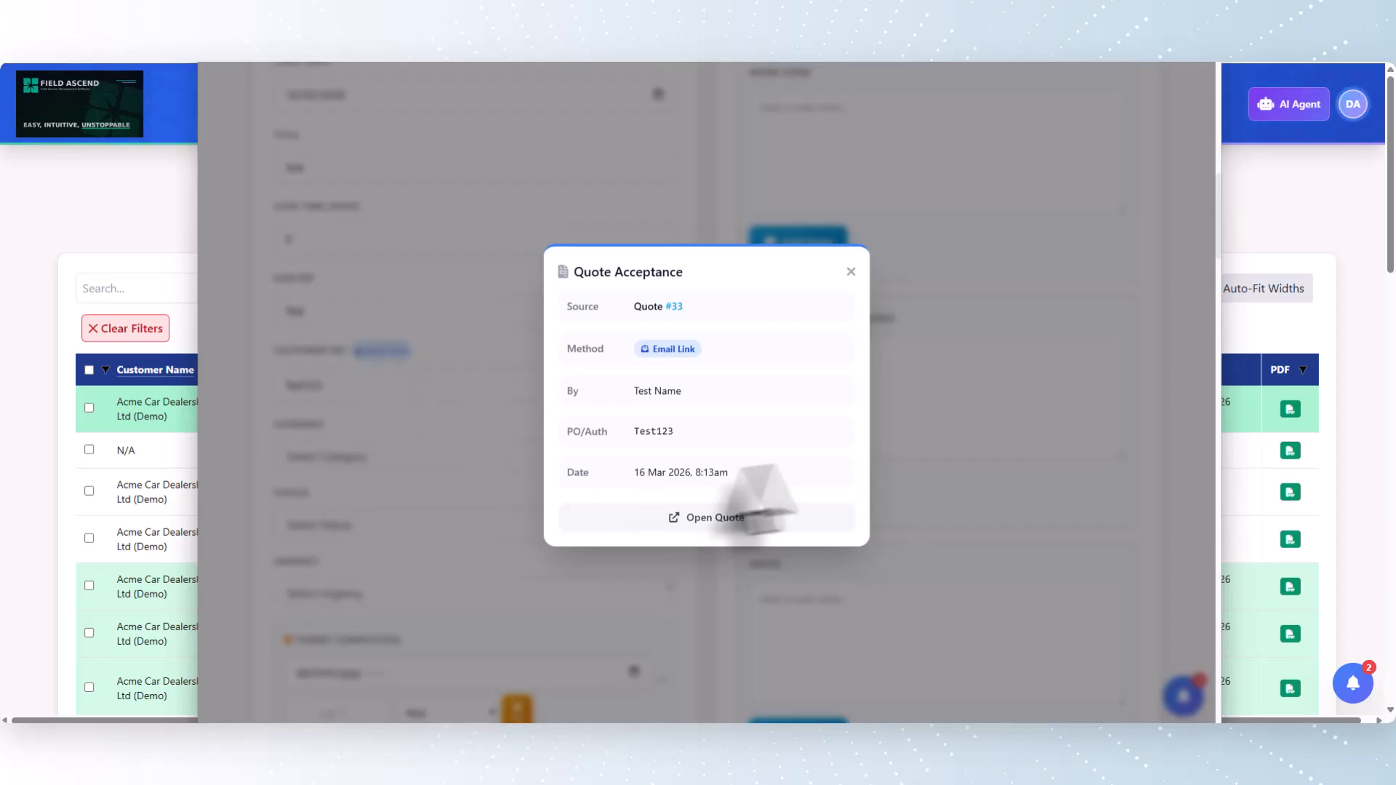
click(852, 274)
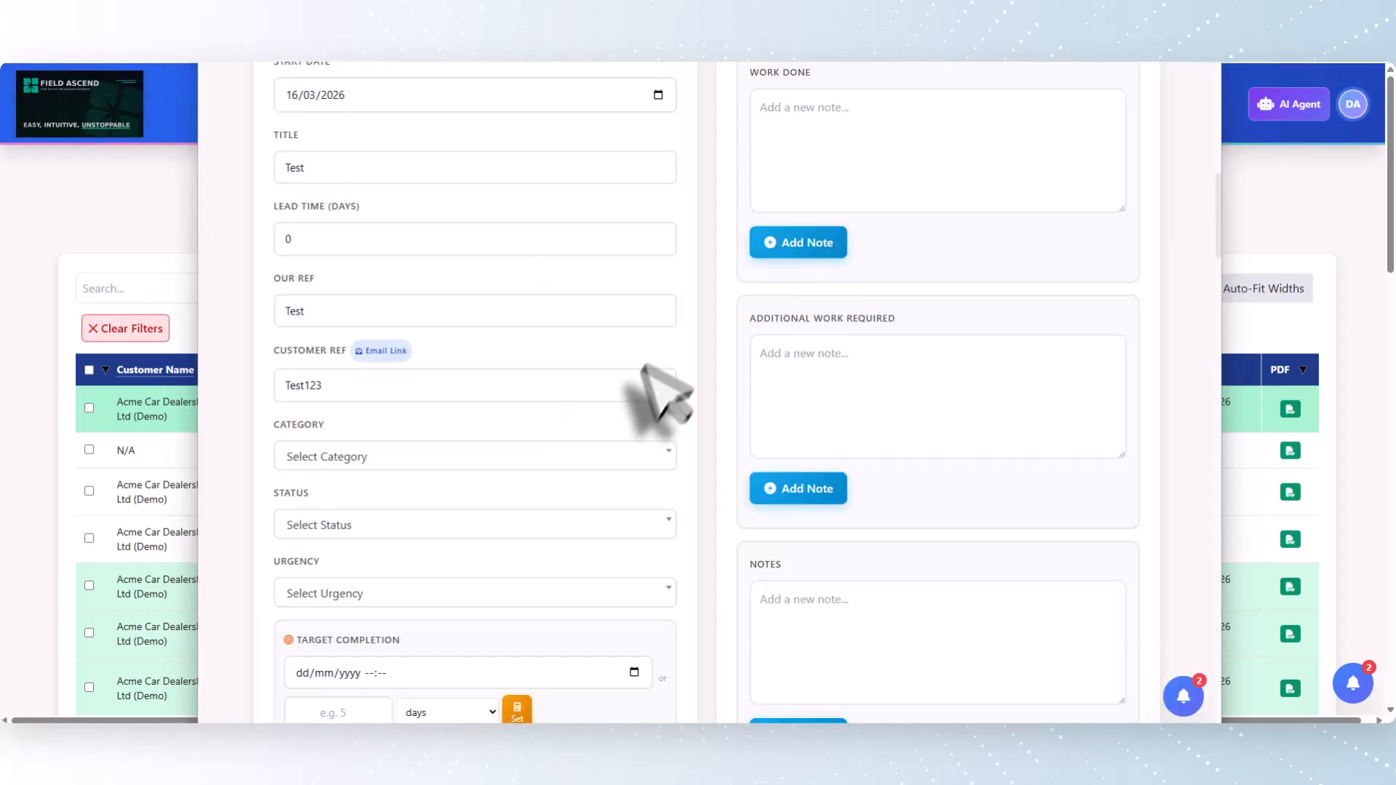
Examine the job's Engineer Times, Materials Used, Miscellaneous Charges and Pricing Summary sections
scroll(650, 386, down, 15)
scroll(637, 381, down, 15)
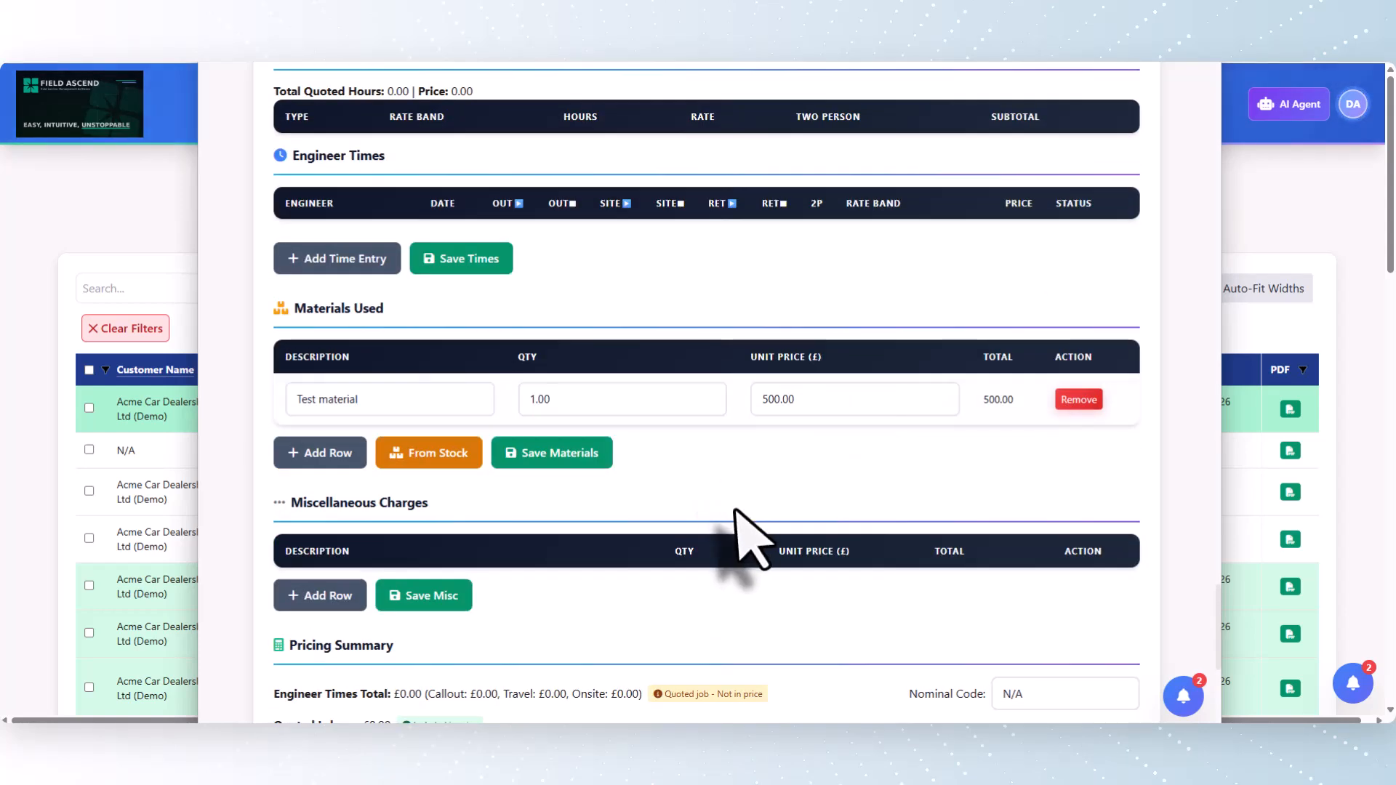
scroll(800, 534, down, 4)
scroll(865, 527, up, 20)
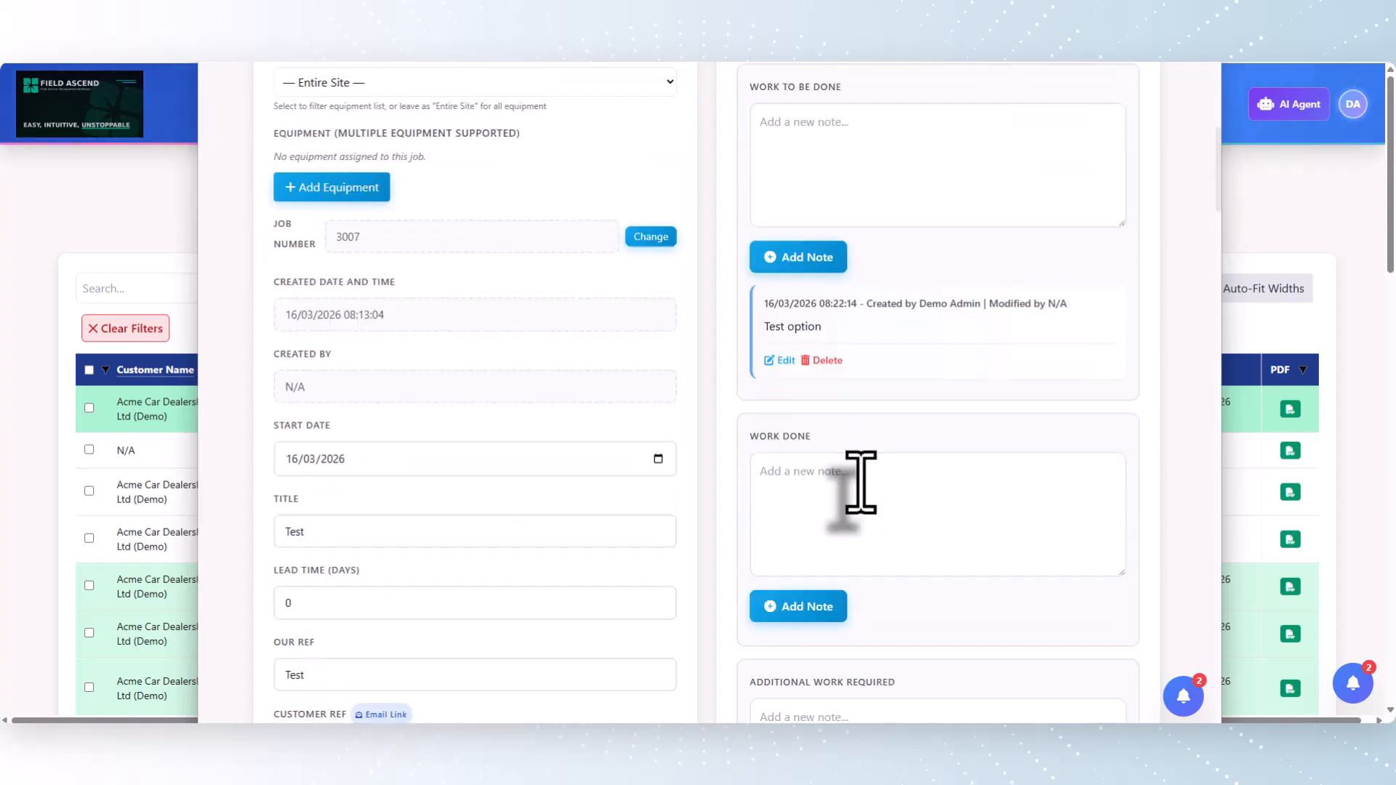
Close the job and open the Quote Analytics overview from the quotes list
scroll(861, 484, up, 5)
click(155, 243)
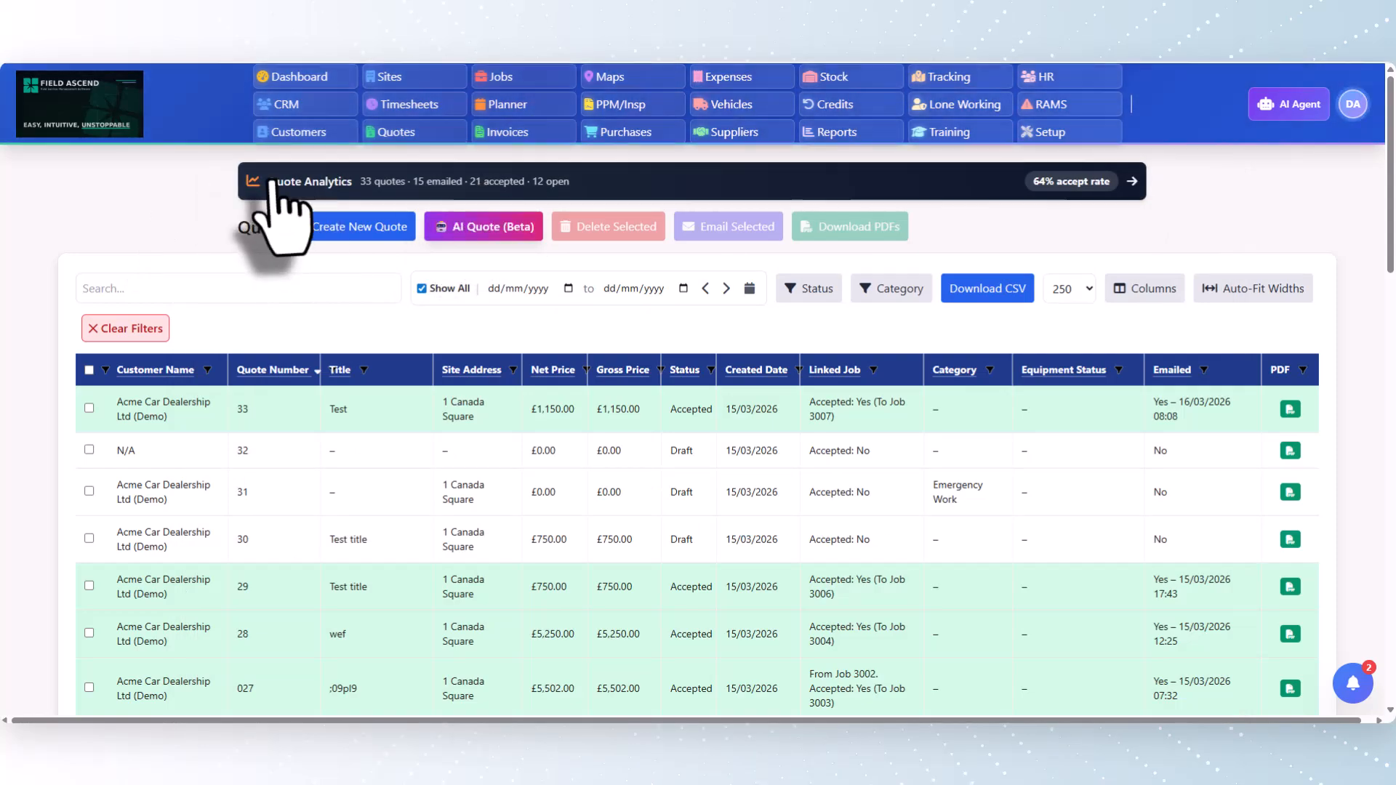
click(322, 187)
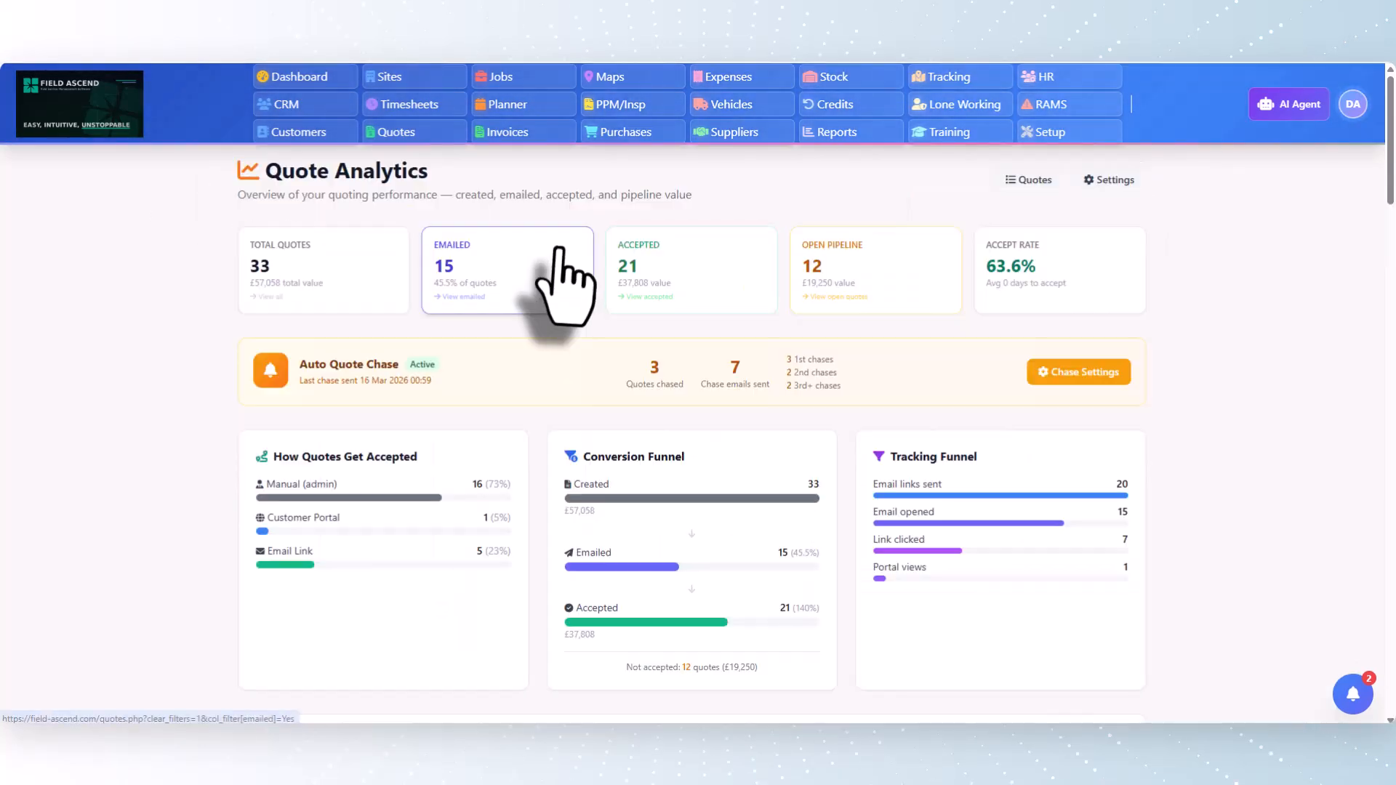